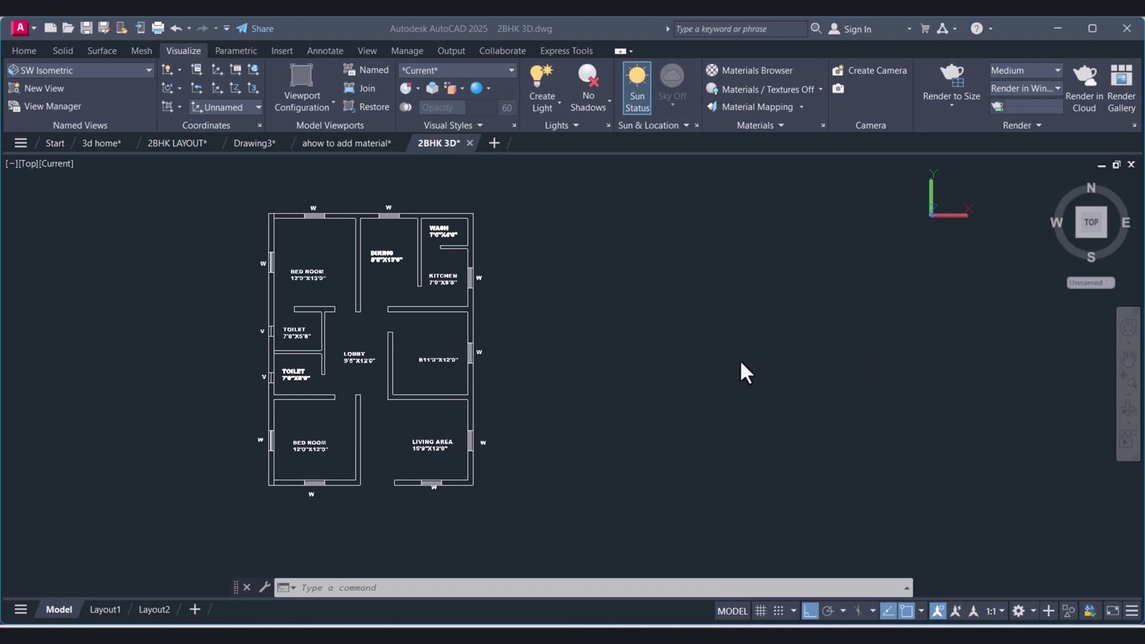
scroll(521, 344, "down", 2)
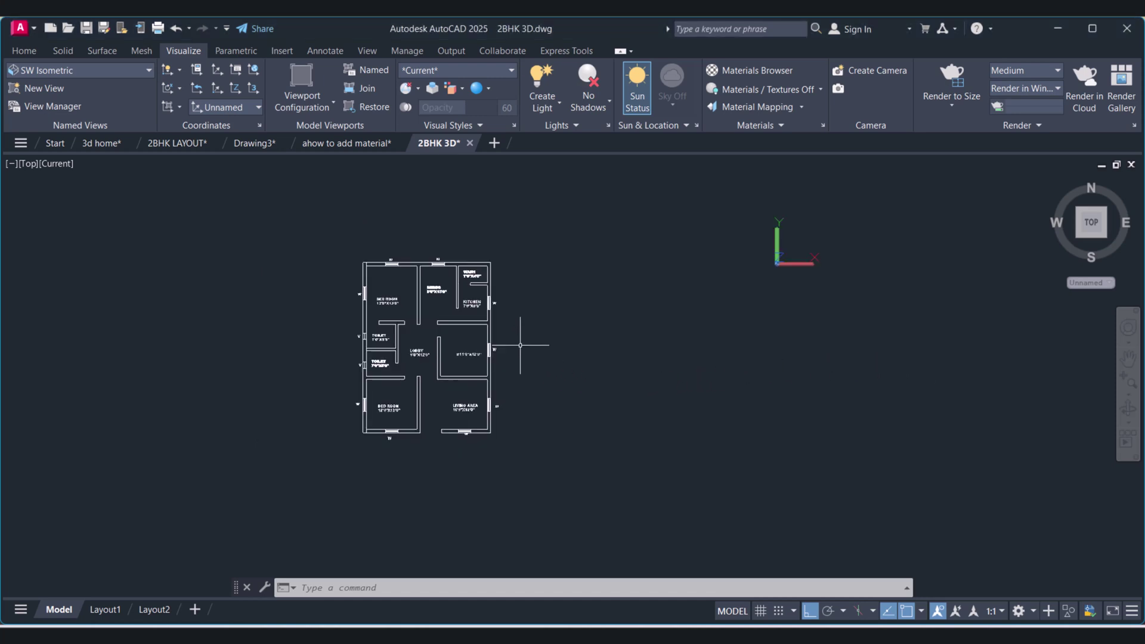
scroll(516, 353, "up", 3)
middle_click_drag(465, 339, 462, 386)
scroll(453, 363, "down", 2)
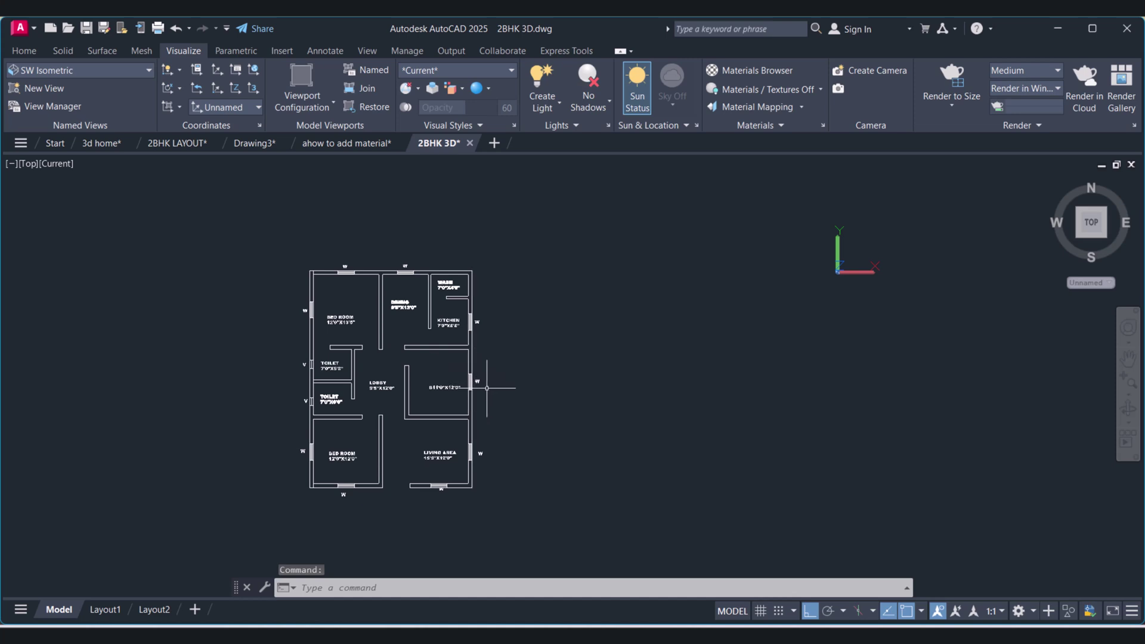
scroll(487, 388, "up", 2)
middle_click_drag(484, 349, 513, 333)
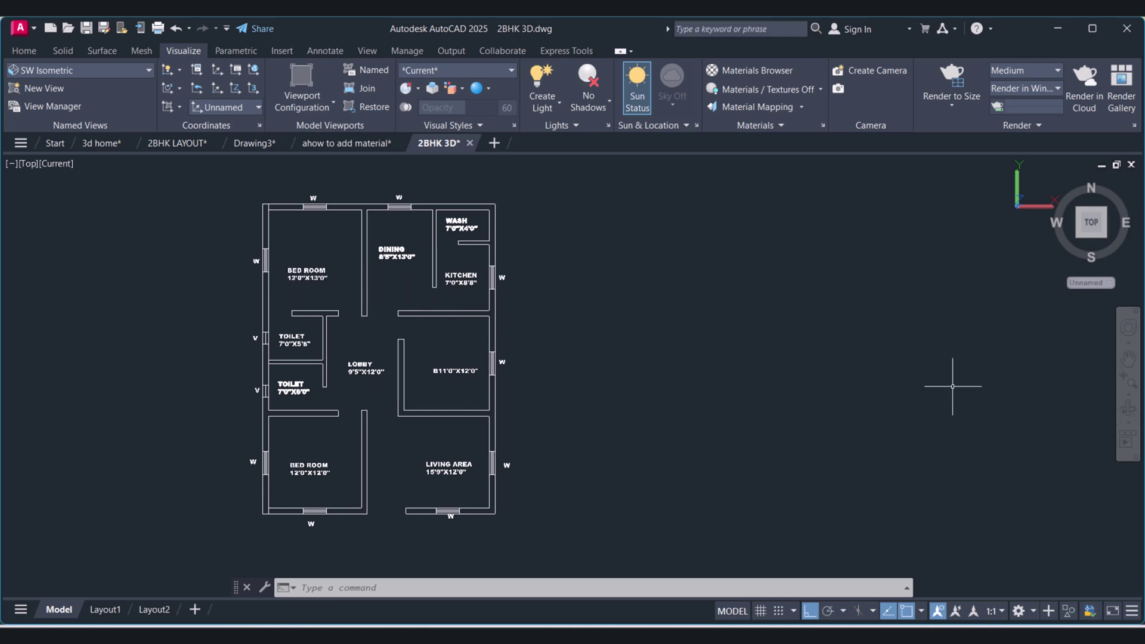
key("Escape")
key("Escape")
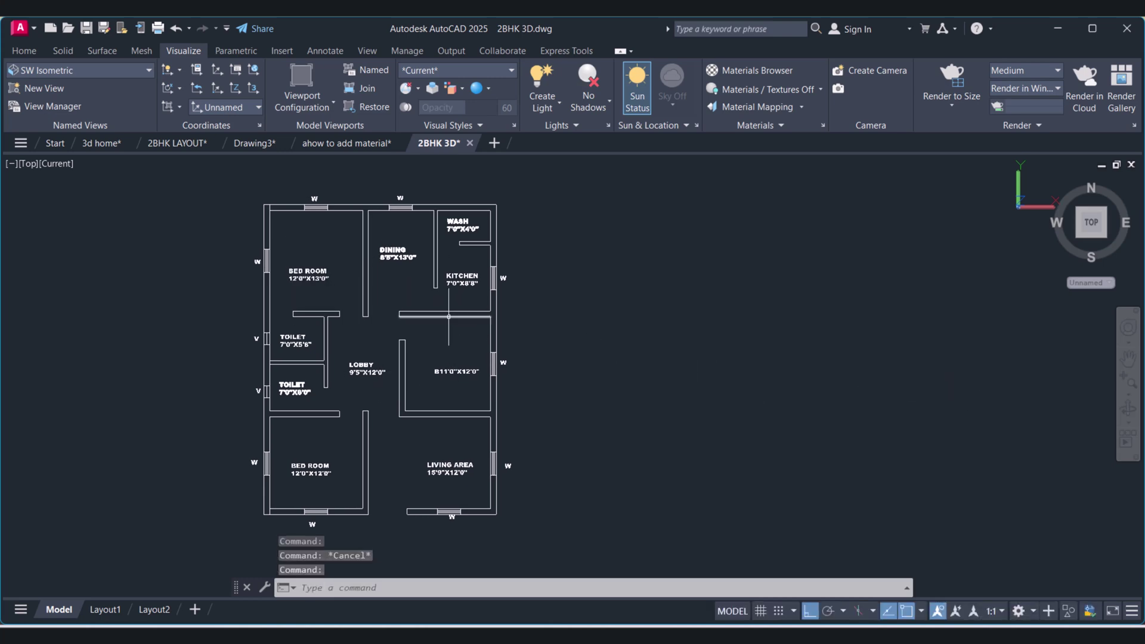
- Erase the two windows and their W tags along the upper outer wall, at the bedroom and dining room
scroll(374, 273, "up", 2)
type("e")
key("Return")
left_click(324, 217)
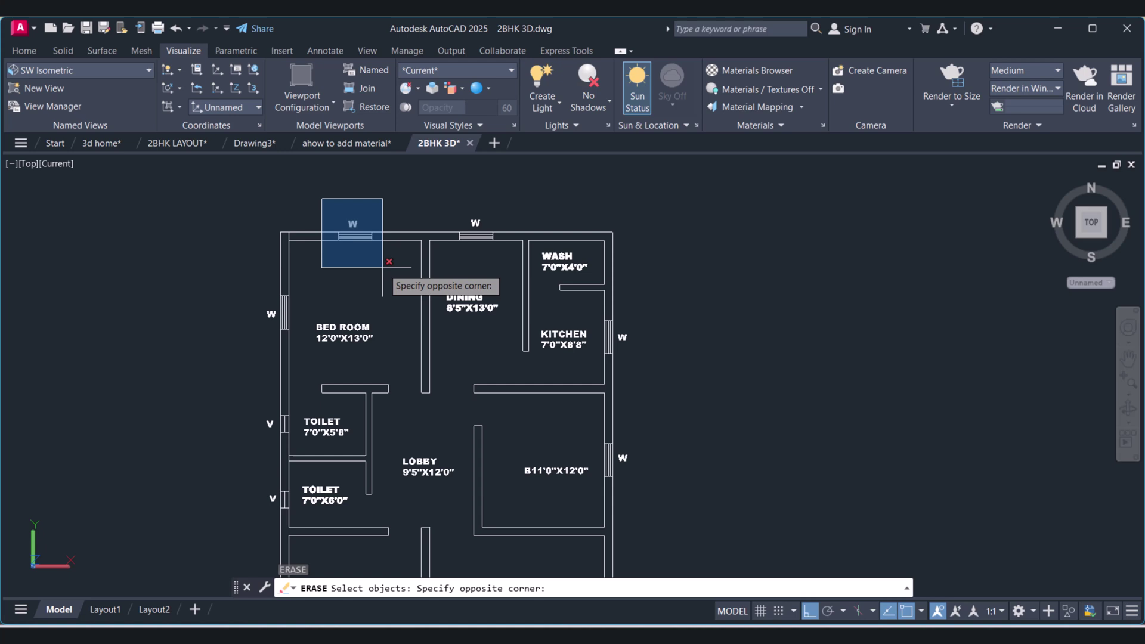
left_click(373, 256)
left_click(433, 205)
left_click(524, 246)
key("Return")
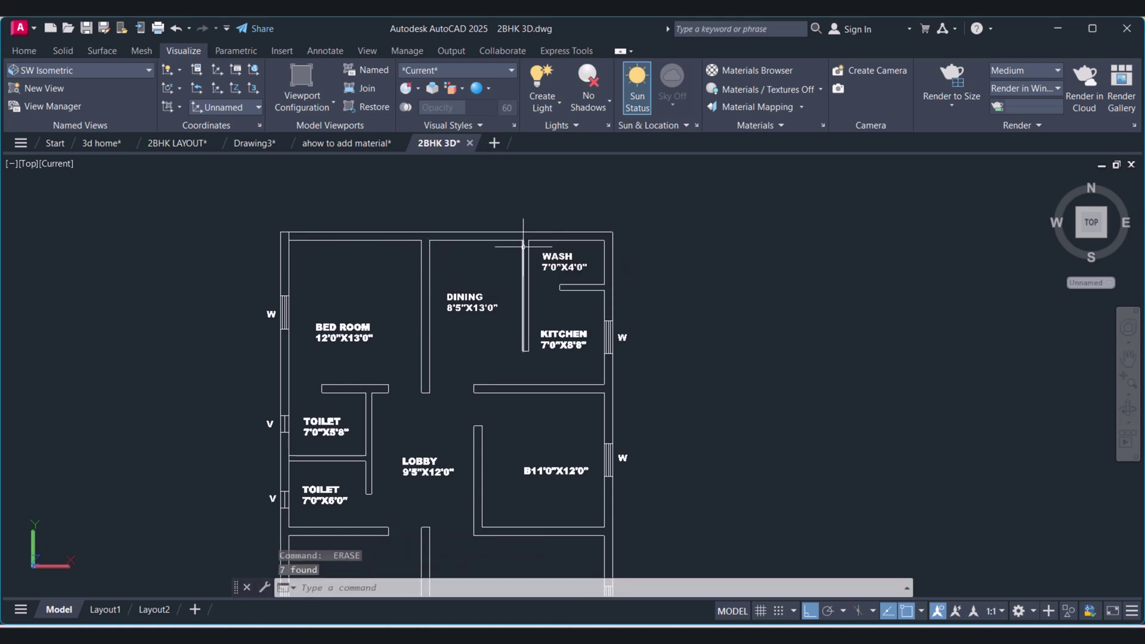
- Erase the kitchen's outer-wall window and the upper bedroom's side window together with their W tags
left_click(577, 299)
left_click(642, 358)
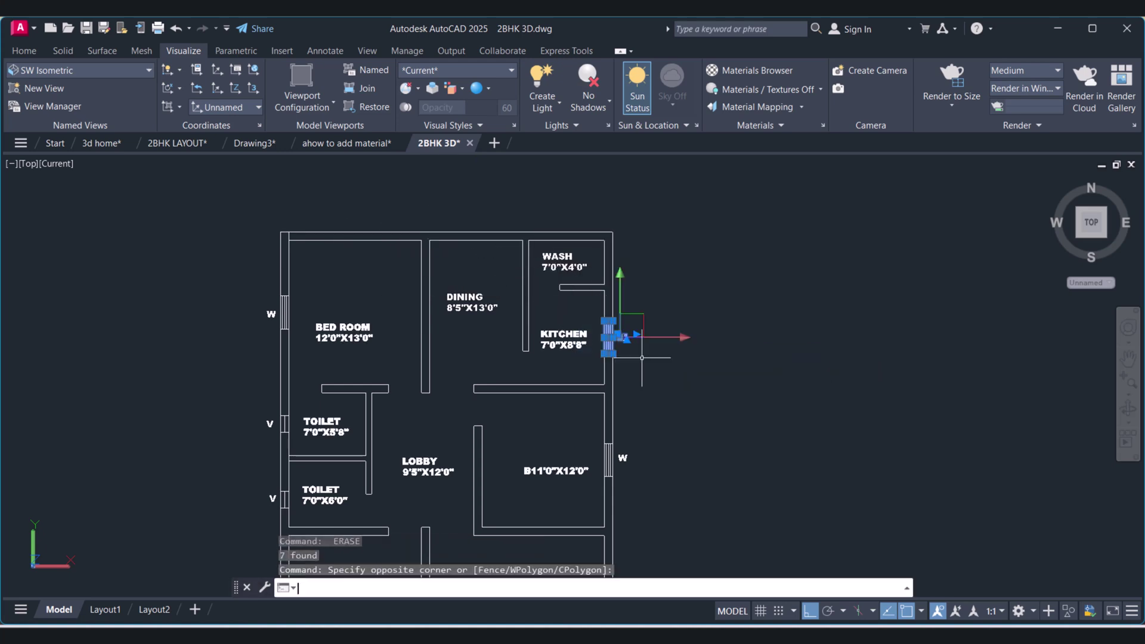
key("Return")
left_click(246, 276)
left_click(298, 328)
key("Return")
- Erase the ventilators and V tags on the outer wall of both toilets
middle_click_drag(326, 370, 347, 289)
key("Return")
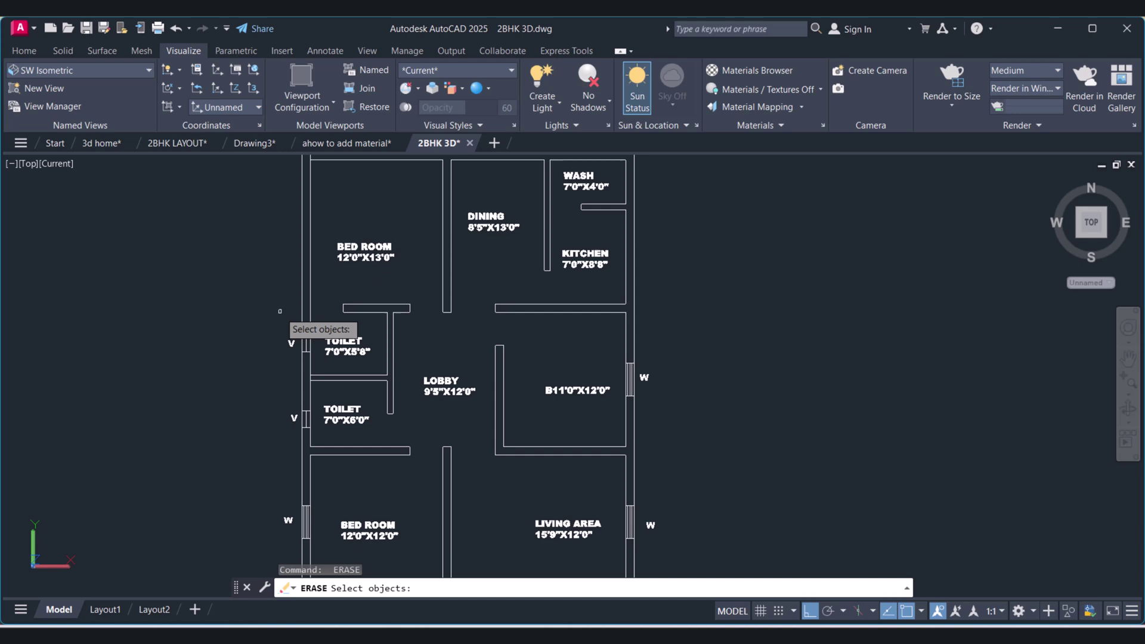
left_click(274, 304)
left_click(315, 355)
key("Return")
left_click(278, 382)
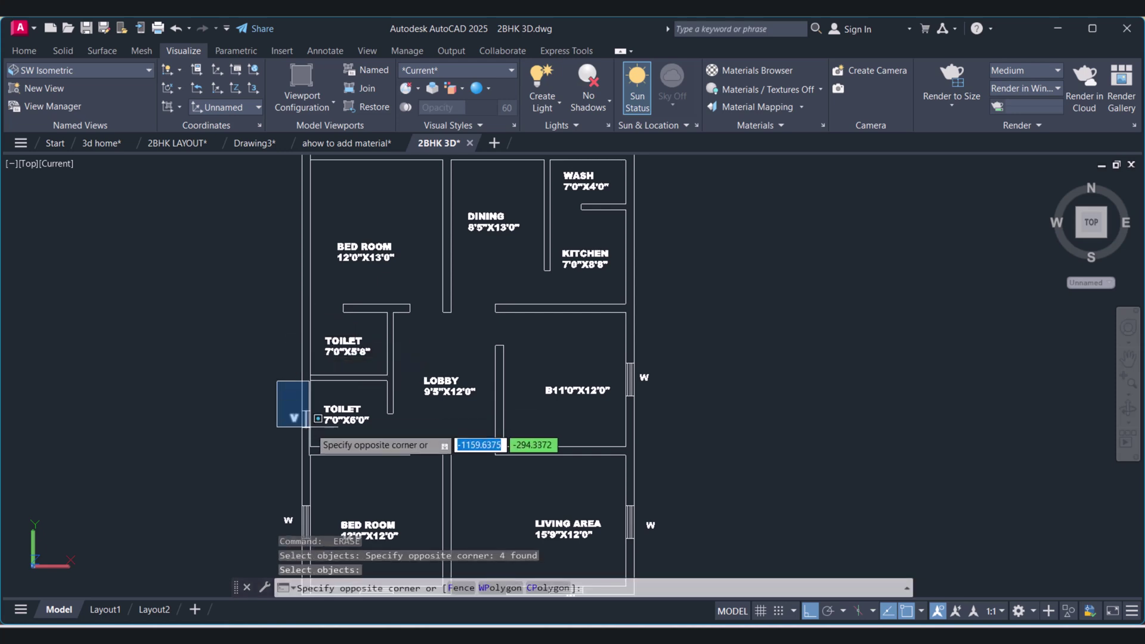
left_click(315, 434)
key("Return")
- Erase the lower bedroom's side window with its W tag and the 12'0"X12'0" bedroom label
middle_click_drag(401, 422, 379, 299)
key("Return")
left_click(231, 361)
left_click(313, 428)
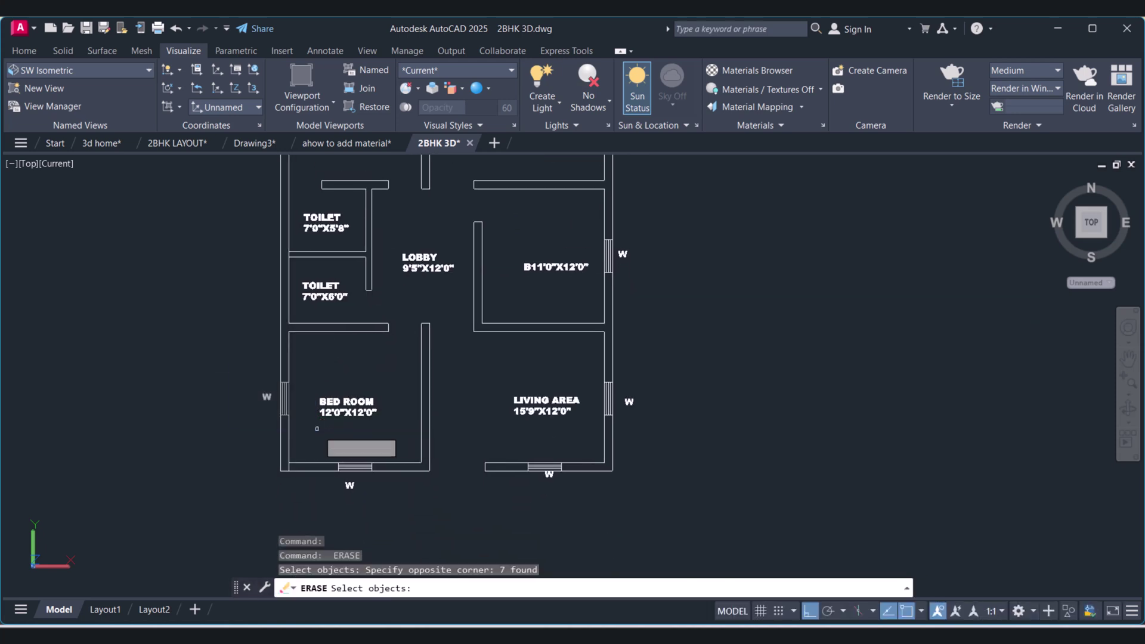
key("Return")
left_click(355, 439)
left_click(331, 370)
key("Return")
- Erase the window and W tag on the bottom wall of the lower bedroom
scroll(349, 452, "up", 3)
left_click(302, 435)
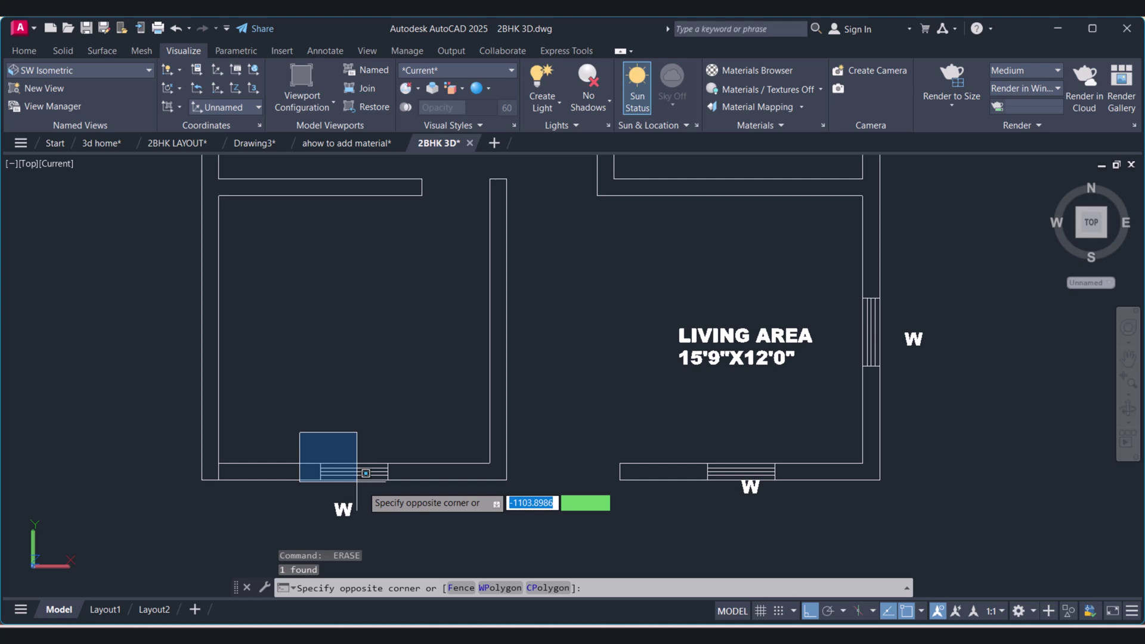
left_click(405, 524)
key("Delete")
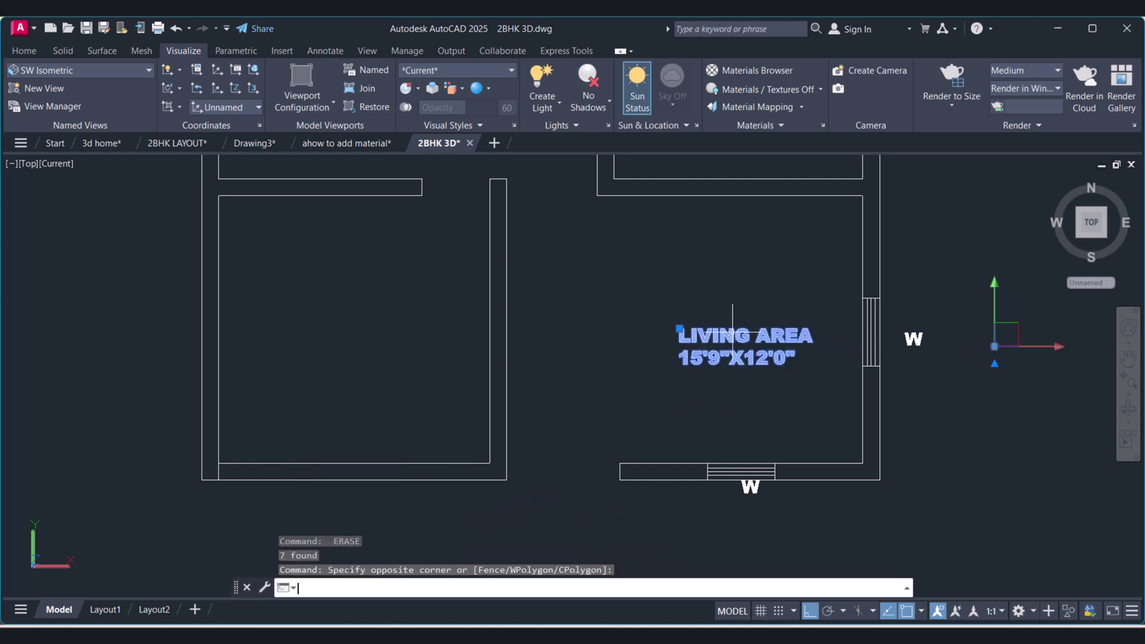
- Erase the living area's text label and its bottom and side windows with their W tags
left_click(698, 425)
left_click(791, 518)
key("Delete")
left_click(770, 302)
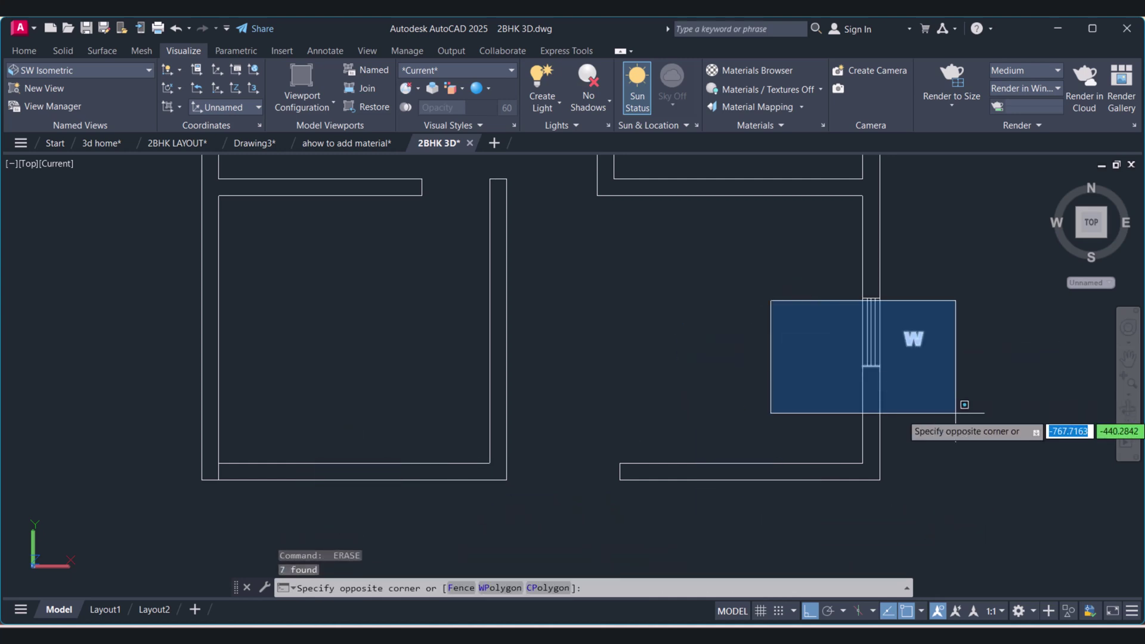
left_click(1041, 447)
key("Delete")
left_click(816, 288)
left_click(967, 381)
key("space")
- Erase the window and W tag on the outer wall of the B11'0"X12'0" room
scroll(918, 389, "down", 6)
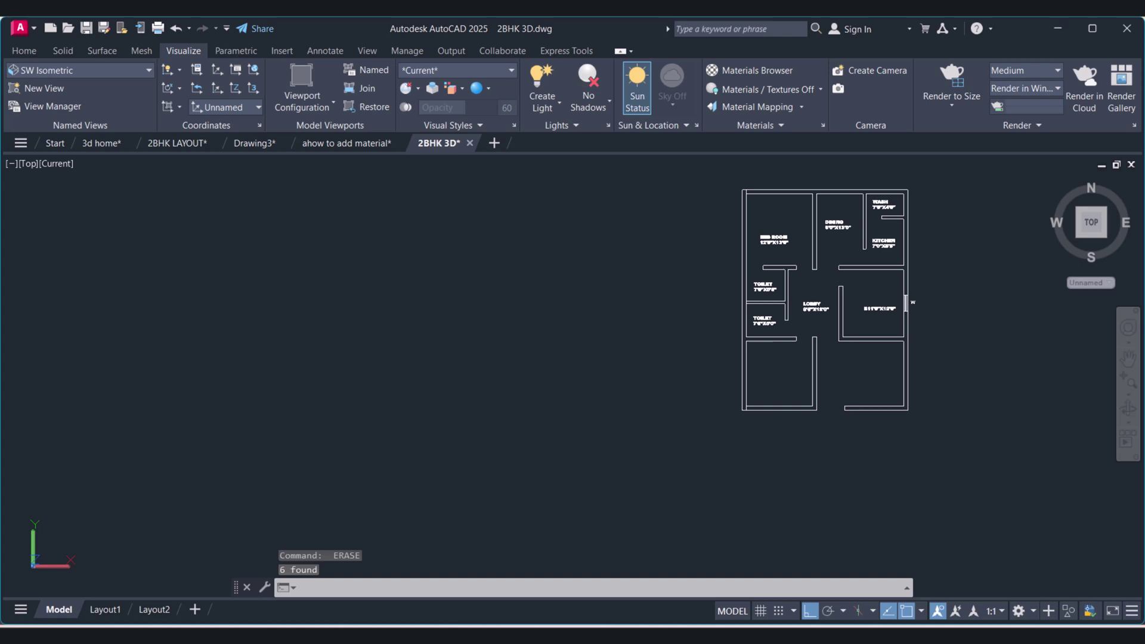
scroll(906, 296, "up", 3)
key("space")
left_click(852, 278)
left_click(934, 333)
key("space")
- Erase the B11'0"X12'0" room label and the lobby label
left_click(865, 333)
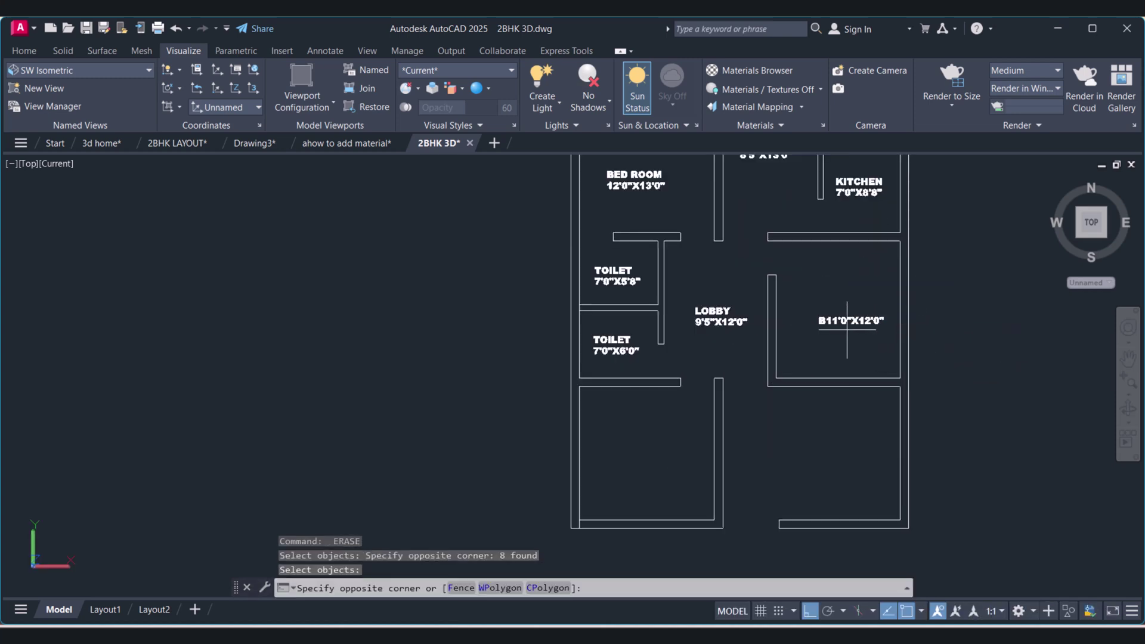
left_click(826, 310)
key("space")
left_click(723, 321)
key("space")
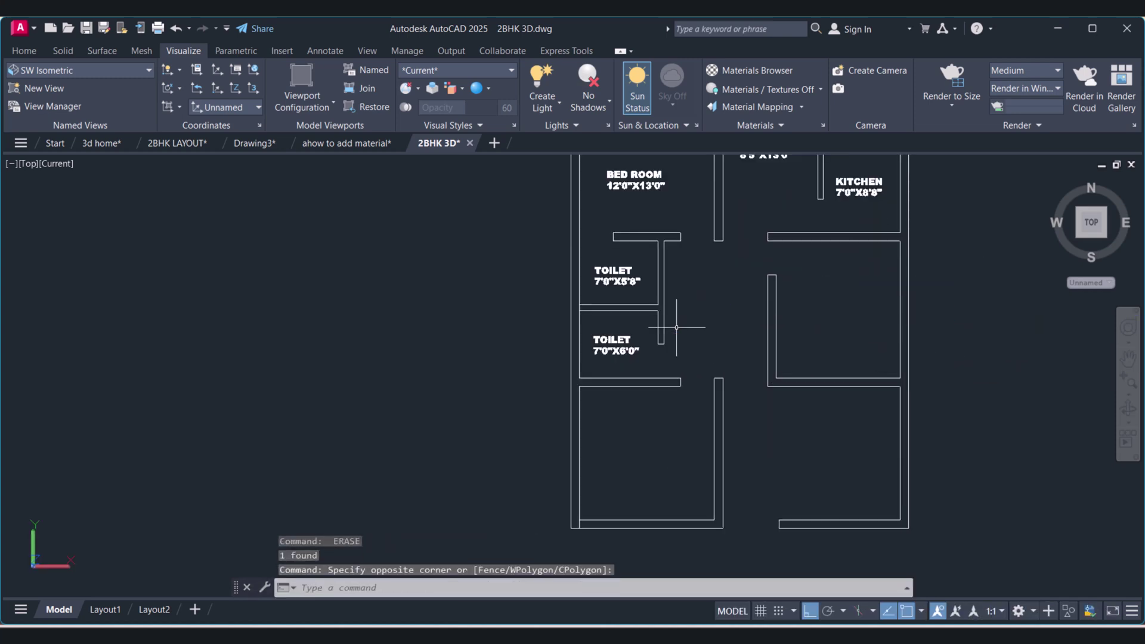
- Erase the text labels of both toilets
left_click(660, 349)
left_click(623, 343)
key("space")
left_click_drag(621, 289, 609, 268)
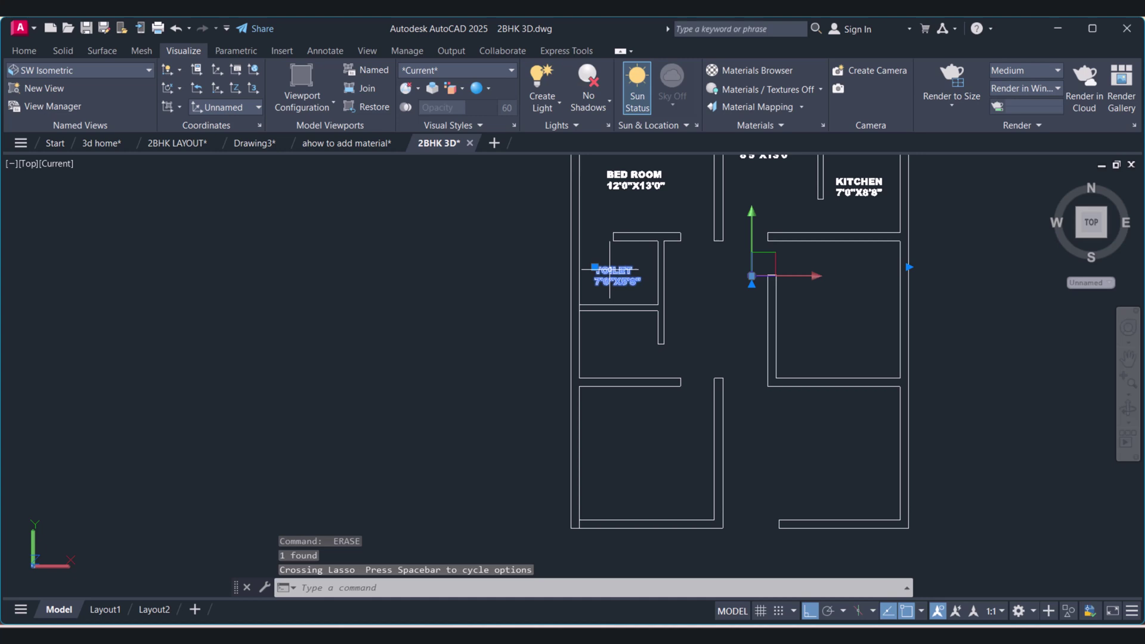
key("space")
- Erase the upper bedroom's label and the dining room's label
middle_click_drag(635, 237, 628, 291)
key("space")
left_click(632, 255)
left_click(615, 214)
key("space")
left_click(767, 235)
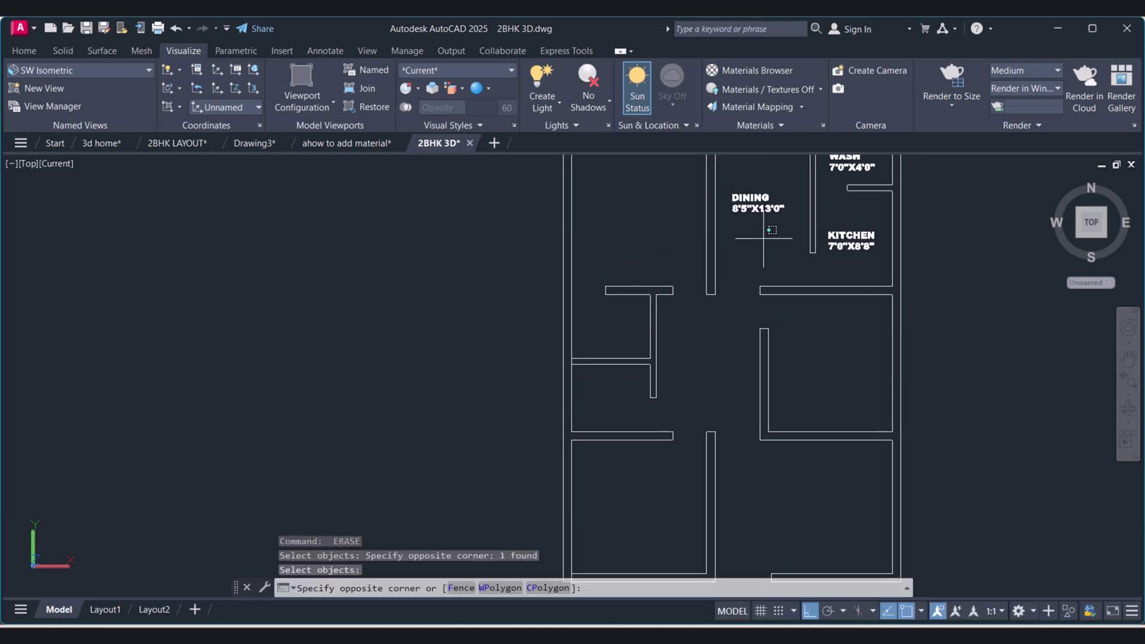
left_click(748, 195)
key("space")
- Erase the kitchen and wash labels
middle_click_drag(775, 214, 708, 249)
key("space")
left_click(789, 276)
key("space")
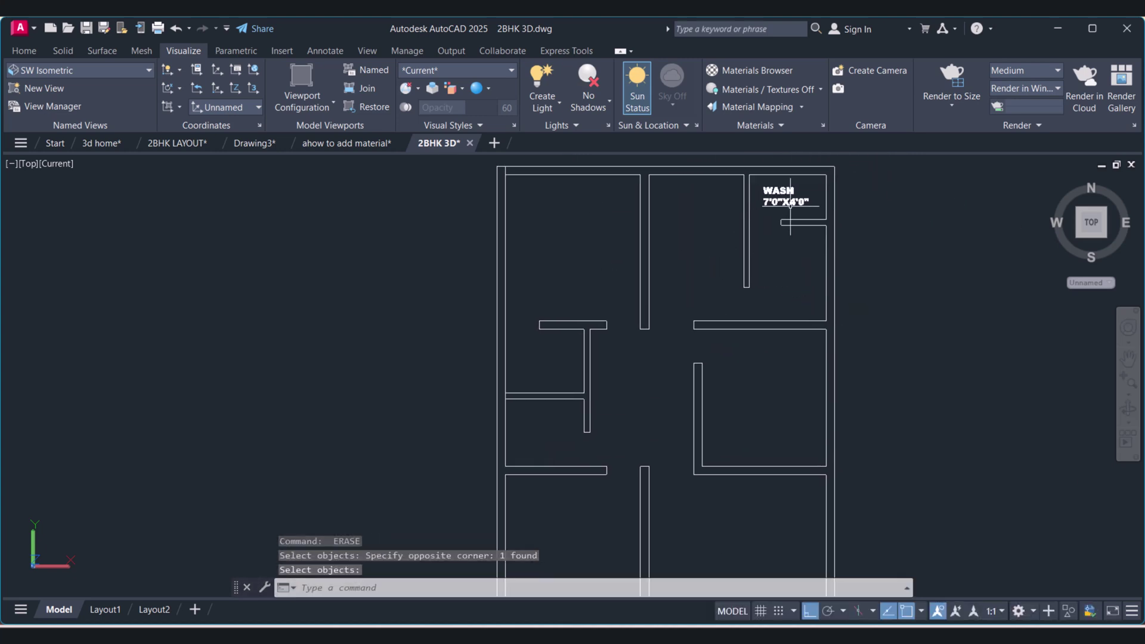
left_click(782, 203)
key("space")
- Erase the stray short line crossing the wall thickness at the lower-left corner of the plan
middle_click_drag(624, 408, 610, 245)
key("Escape")
key("Escape")
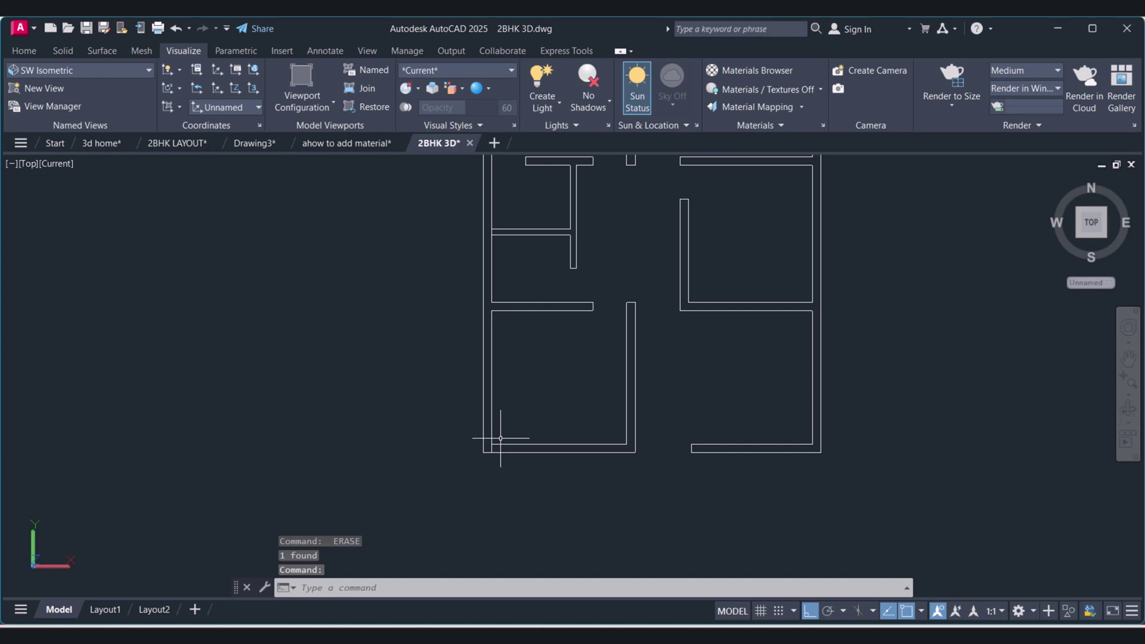
scroll(486, 455, "up", 4)
scroll(483, 463, "up", 2)
type("e")
key("space")
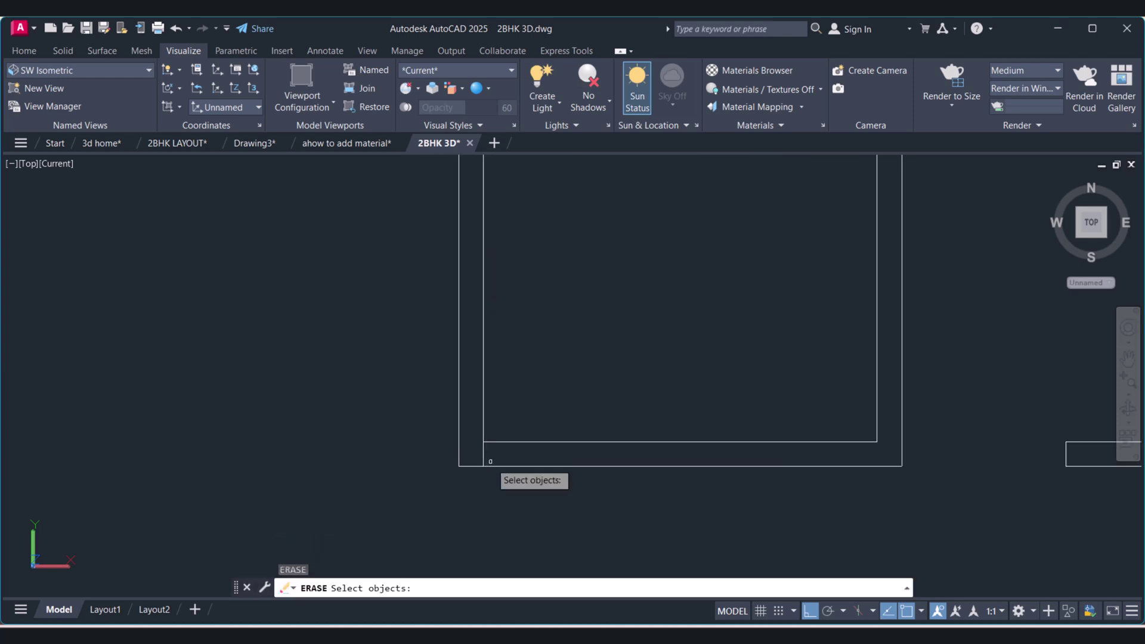
left_click(490, 463)
left_click(481, 455)
key("space")
- Orbit the cleaned floor plan from the top view into a tilted 3D view
scroll(451, 467, "down", 6)
scroll(530, 335, "down", 5)
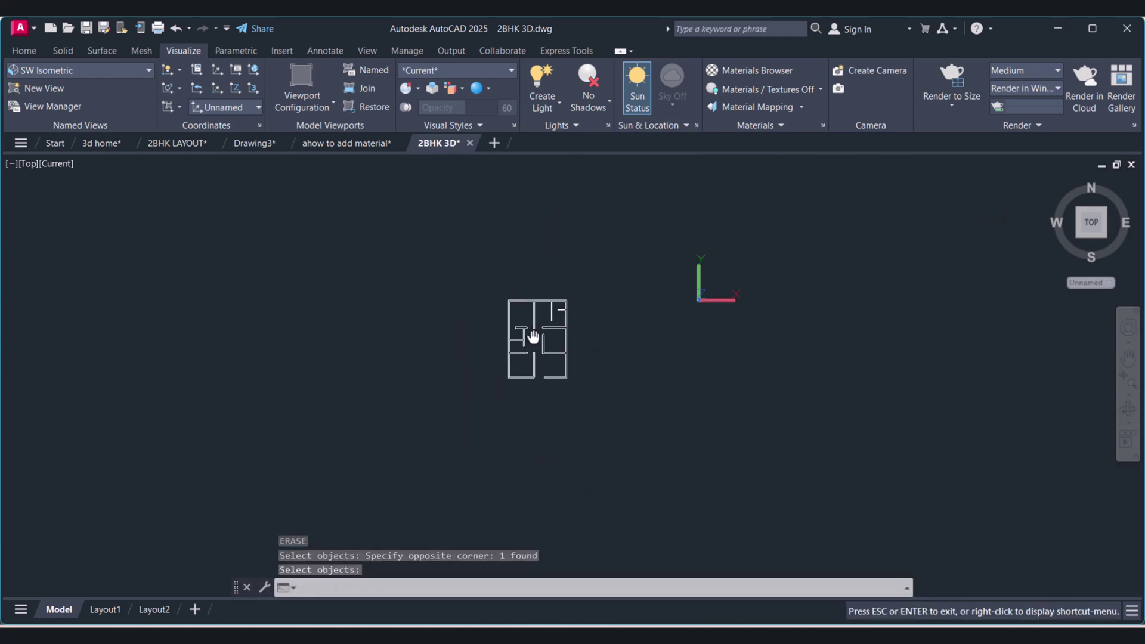
key("Return")
scroll(545, 340, "up", 8)
scroll(549, 334, "down", 4)
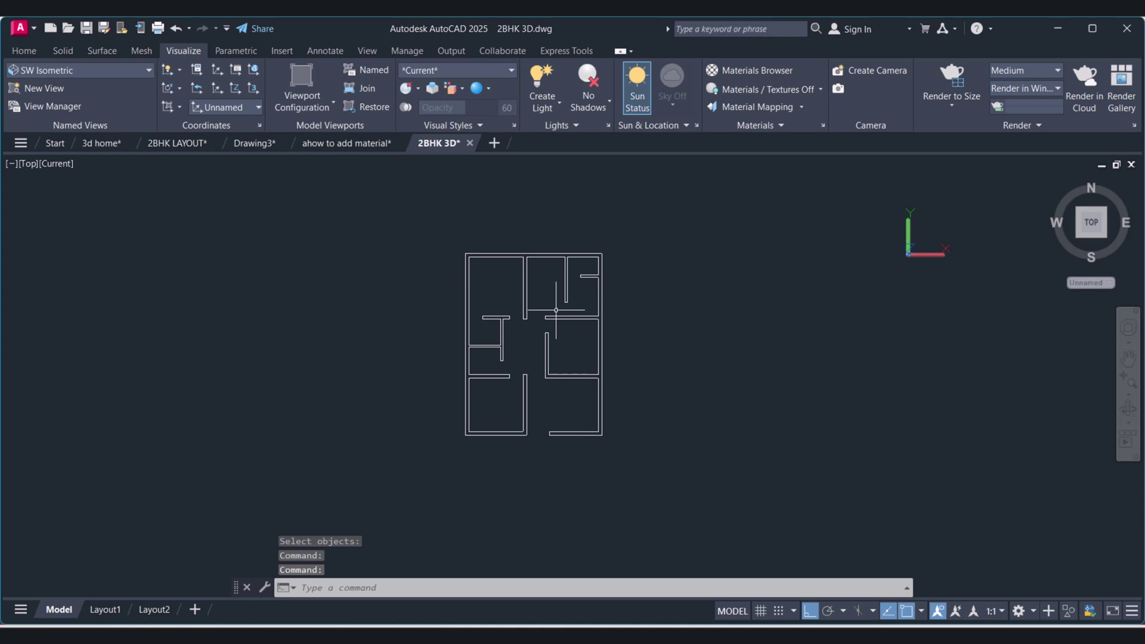
scroll(556, 310, "up", 3)
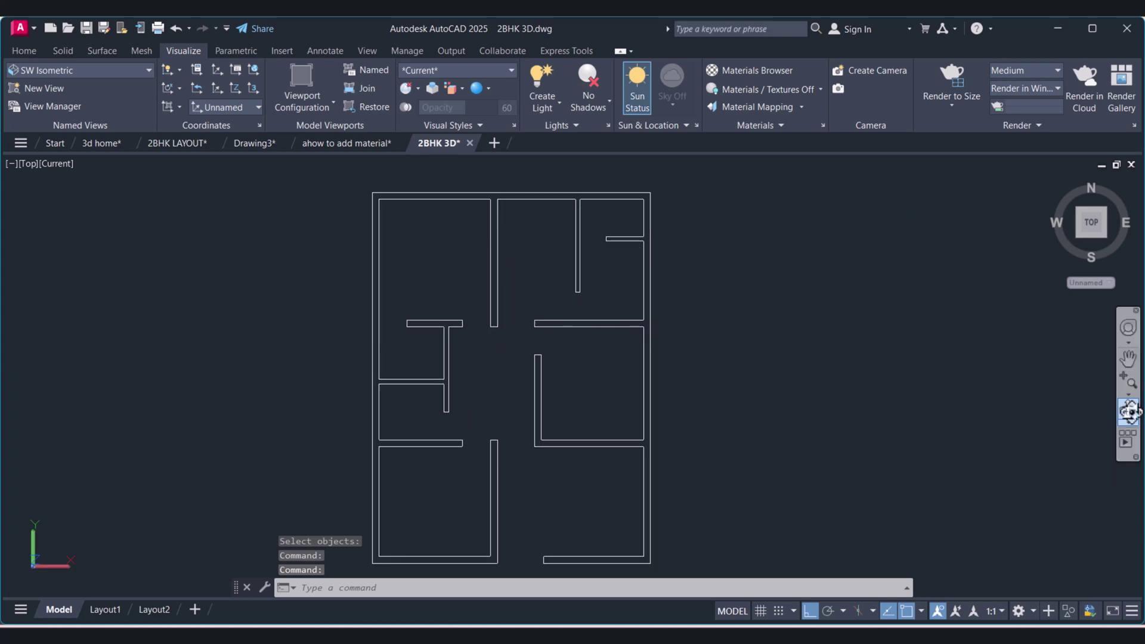
left_click(1130, 412)
left_click_drag(513, 381, 476, 308)
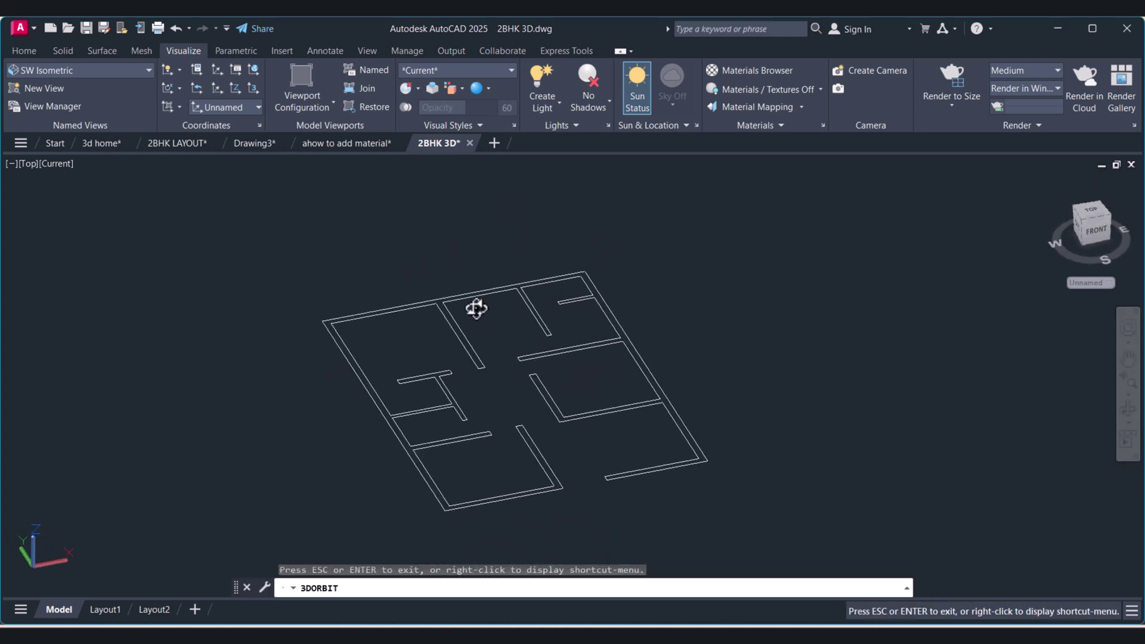
key("Escape")
left_click(361, 328)
key("Escape")
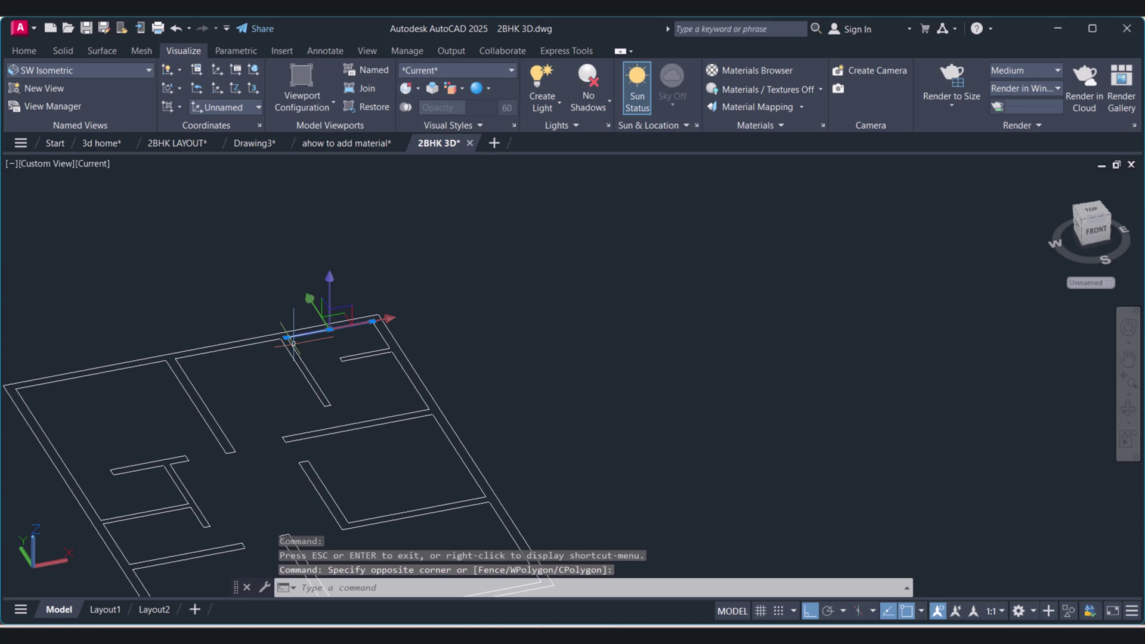
scroll(289, 342, "down", 2)
left_click(277, 352)
left_click(203, 360)
key("Escape")
scroll(265, 355, "down", 2)
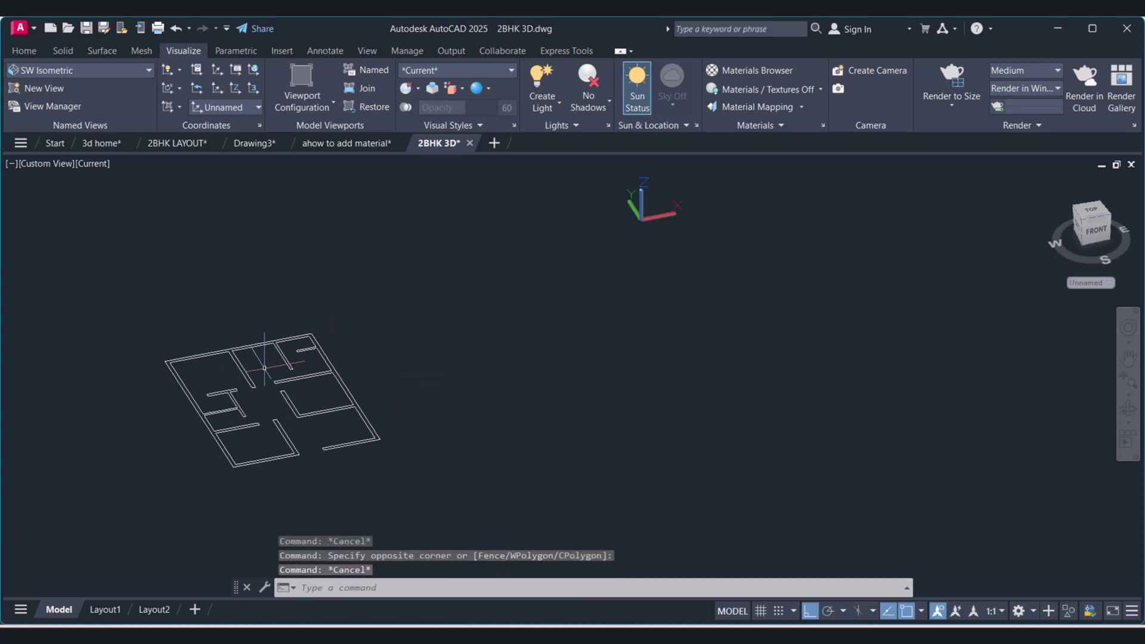
middle_click_drag(255, 402, 340, 351)
scroll(340, 352, "up", 2)
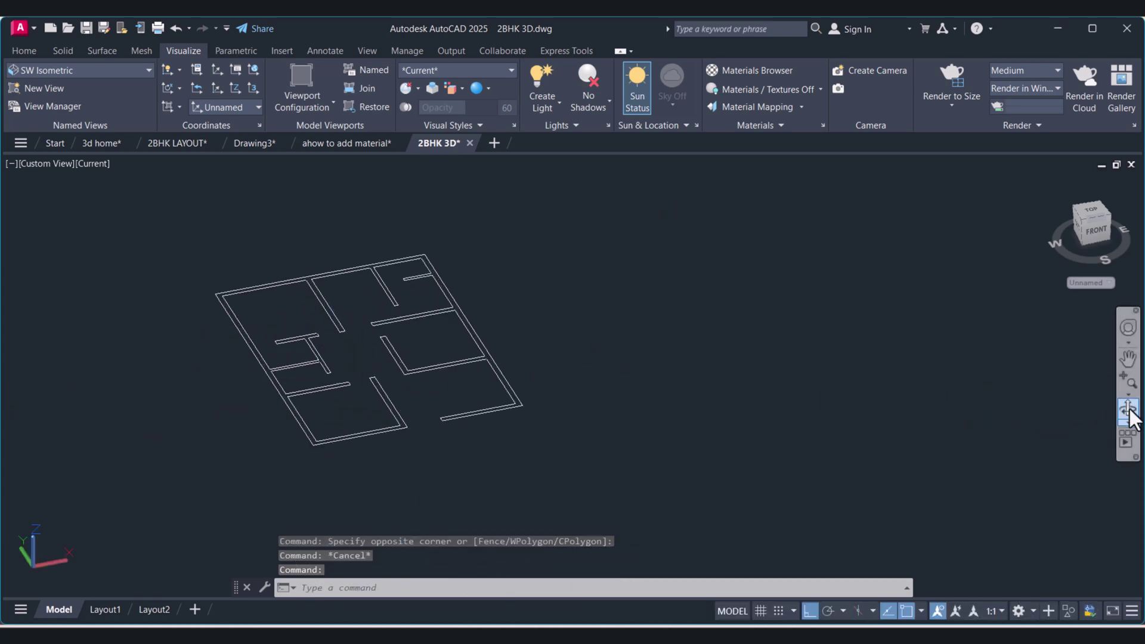
- Orbit the plan slightly and convert all the wall outlines into a region with the Region command
left_click(1129, 409)
left_click_drag(477, 376, 452, 390)
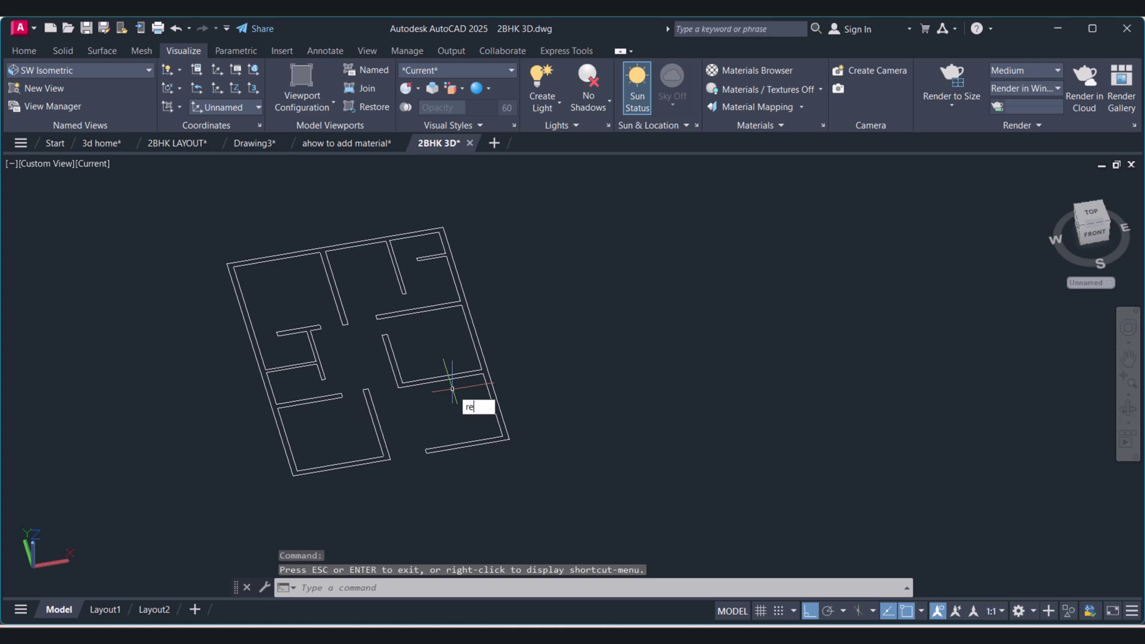
key("Return")
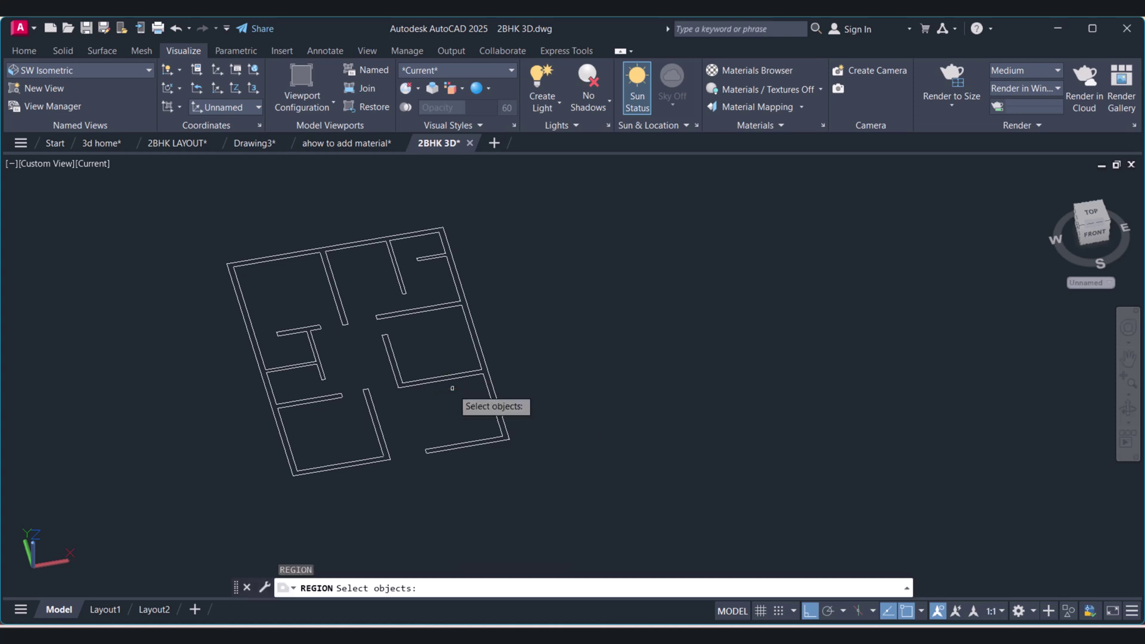
left_click(179, 213)
left_click(555, 508)
key("Return")
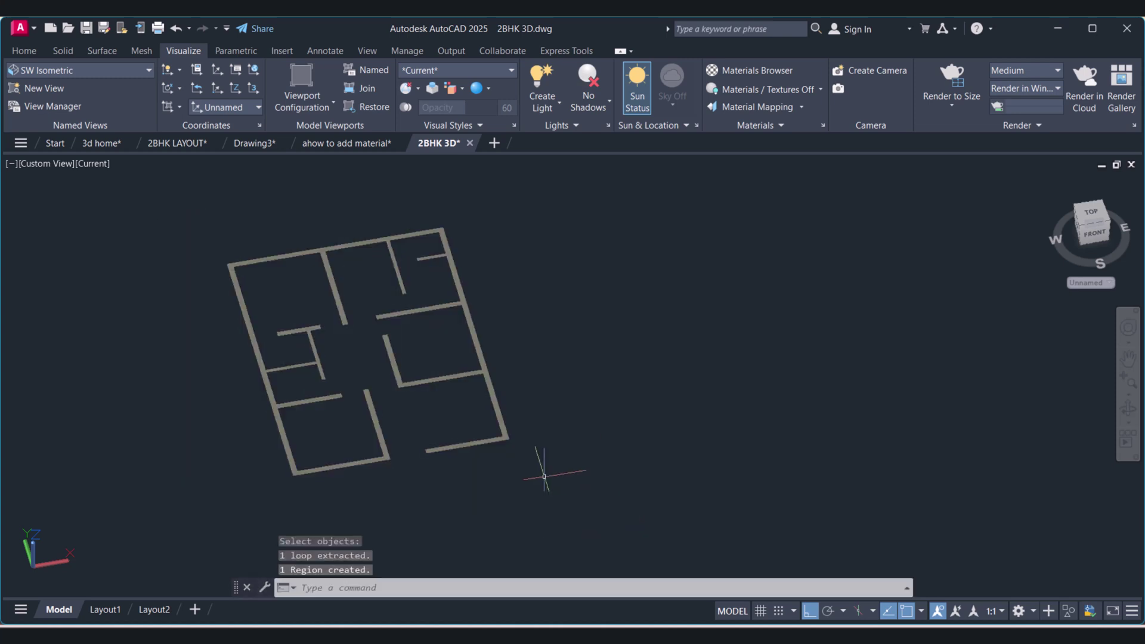
- Select the wall region to inspect which walls it includes, and clear the selection
scroll(399, 433, "up", 2)
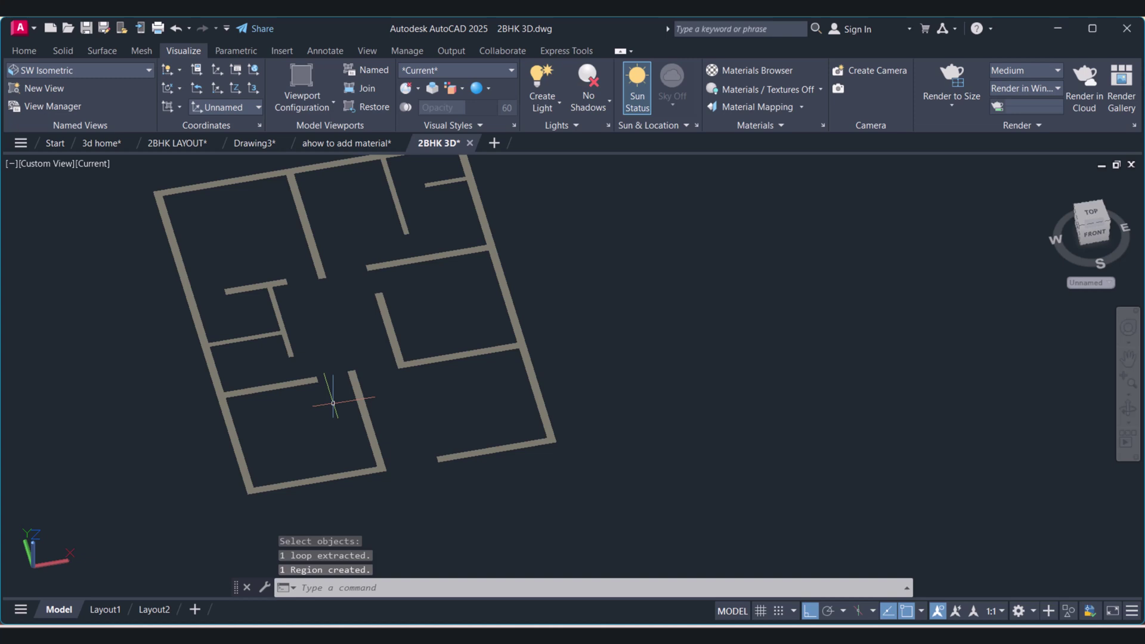
middle_click_drag(381, 411, 407, 435)
key("Escape")
left_click(349, 280)
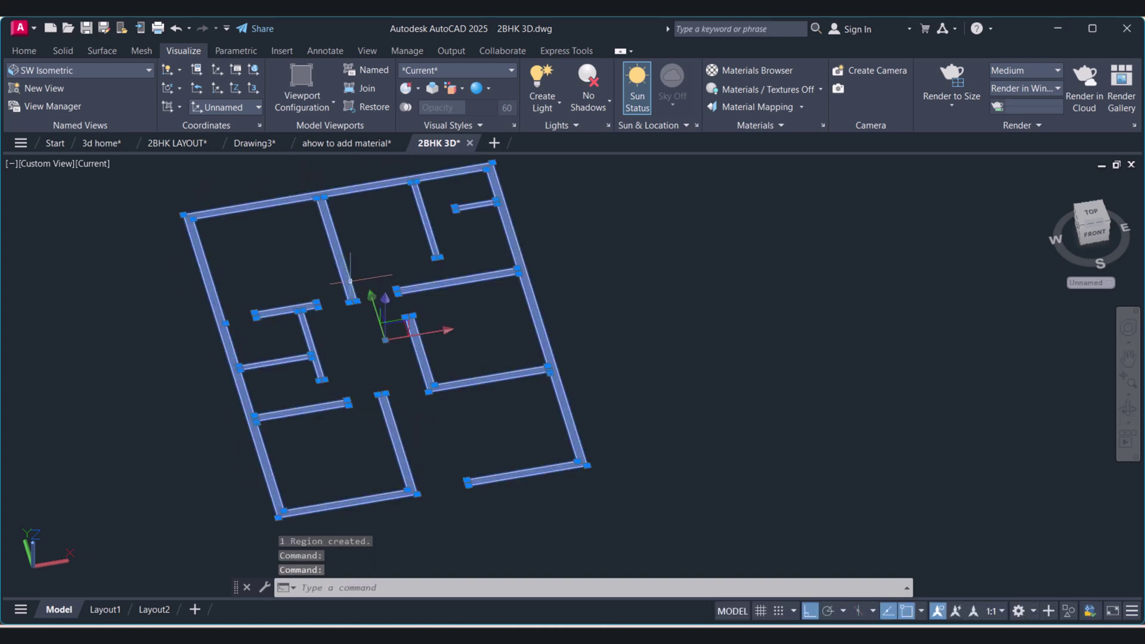
key("Escape")
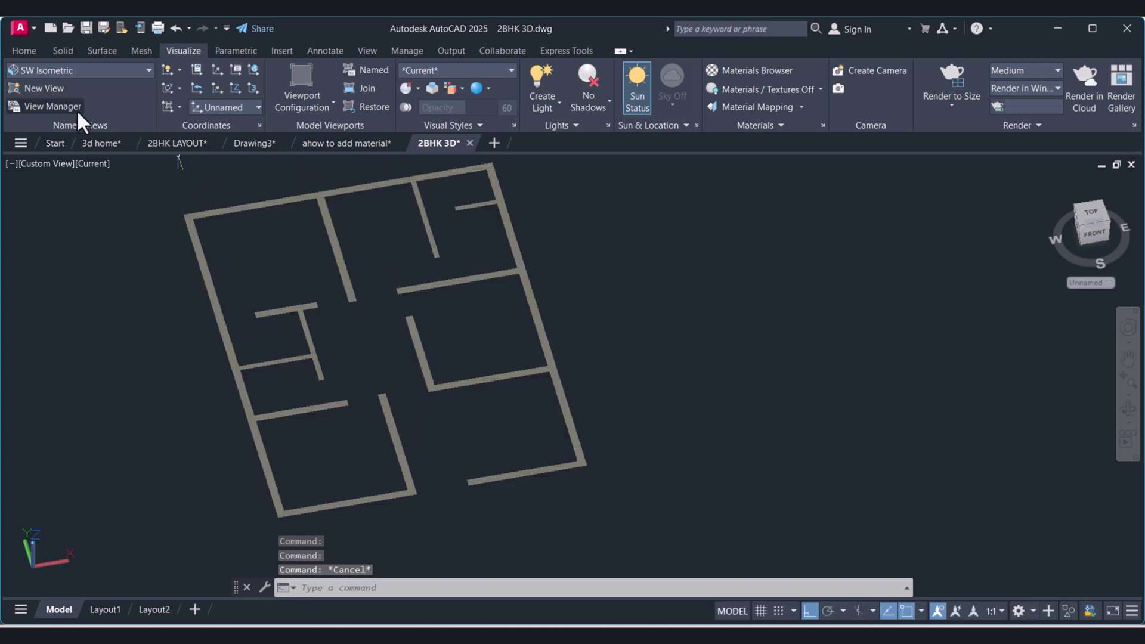
- Extrude the wall region upward to a height of 144
left_click(23, 50)
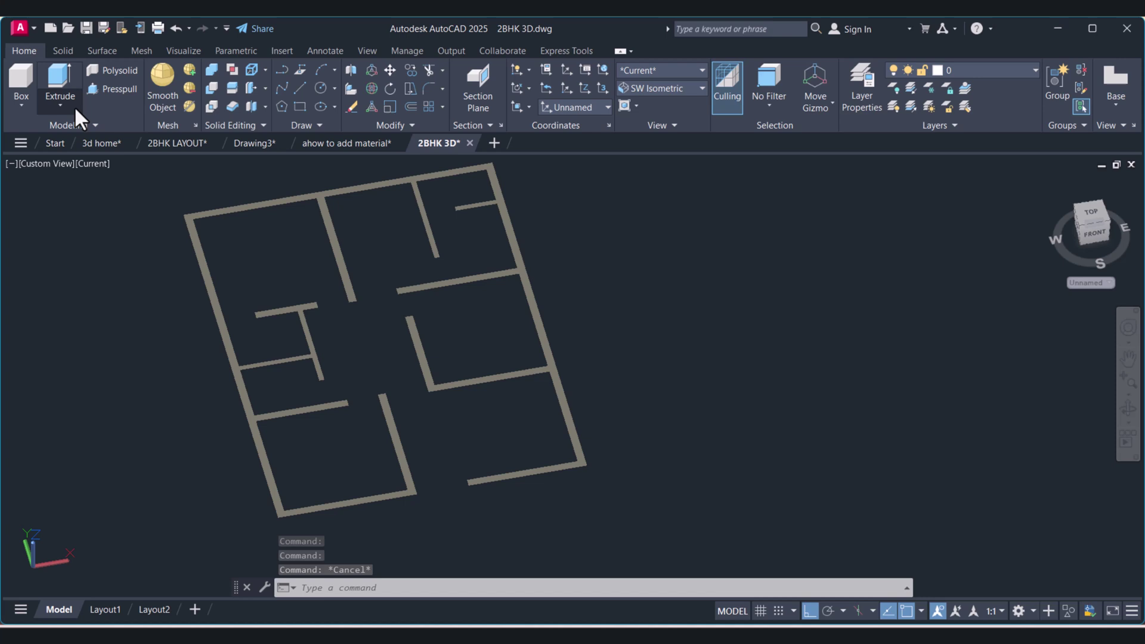
left_click(59, 80)
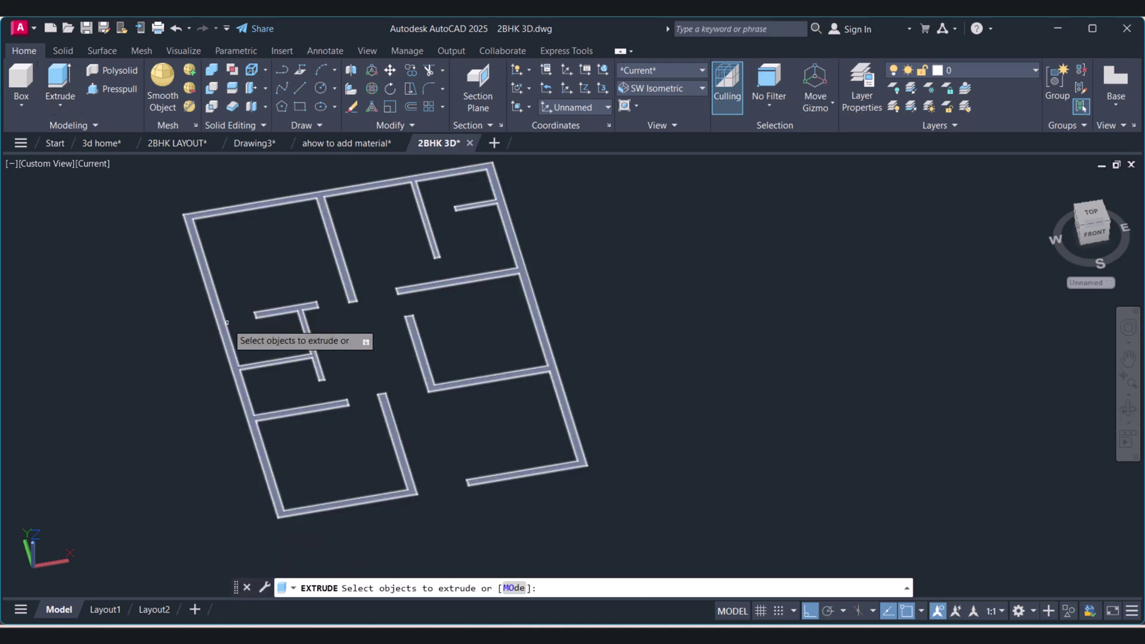
left_click(222, 319)
right_click(224, 319)
left_click(250, 333)
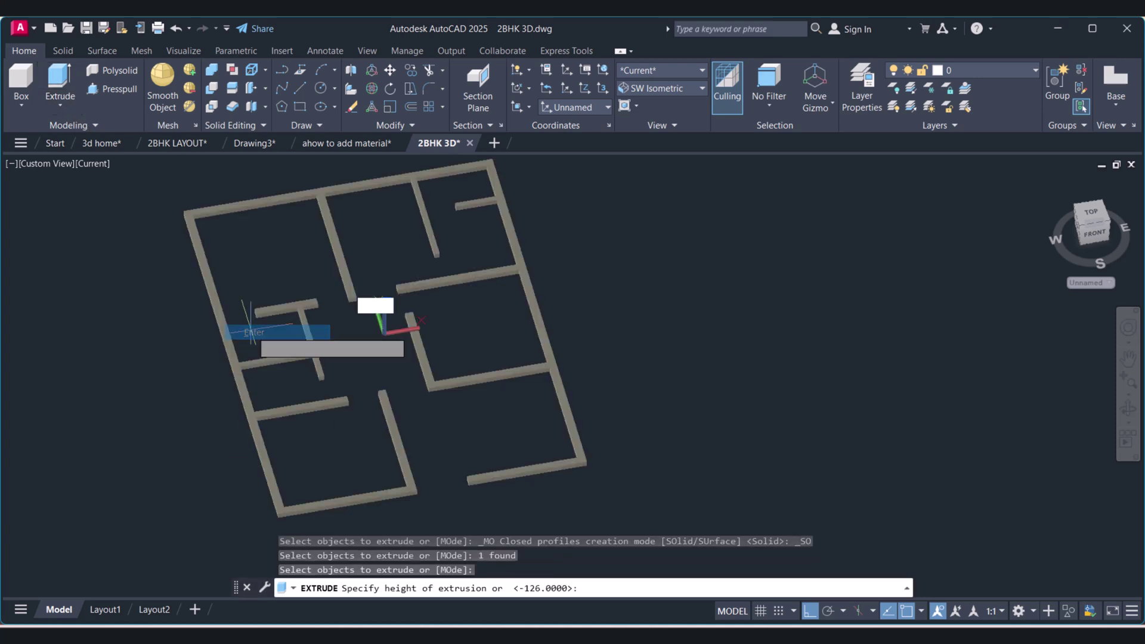
middle_click_drag(377, 271, 409, 299)
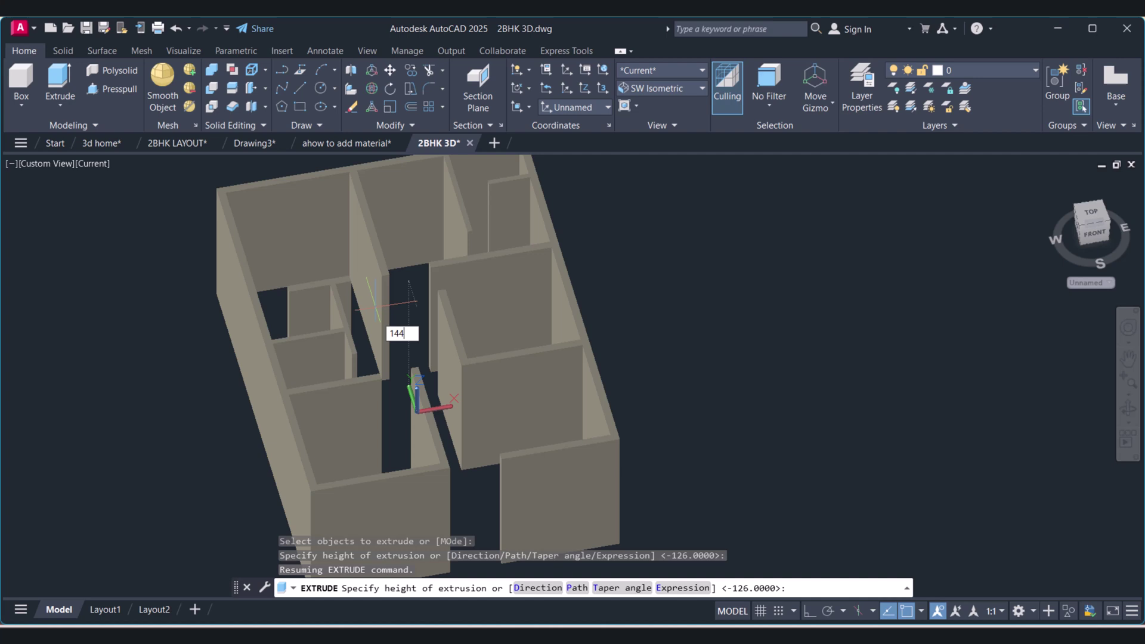
key("Return")
key("Escape")
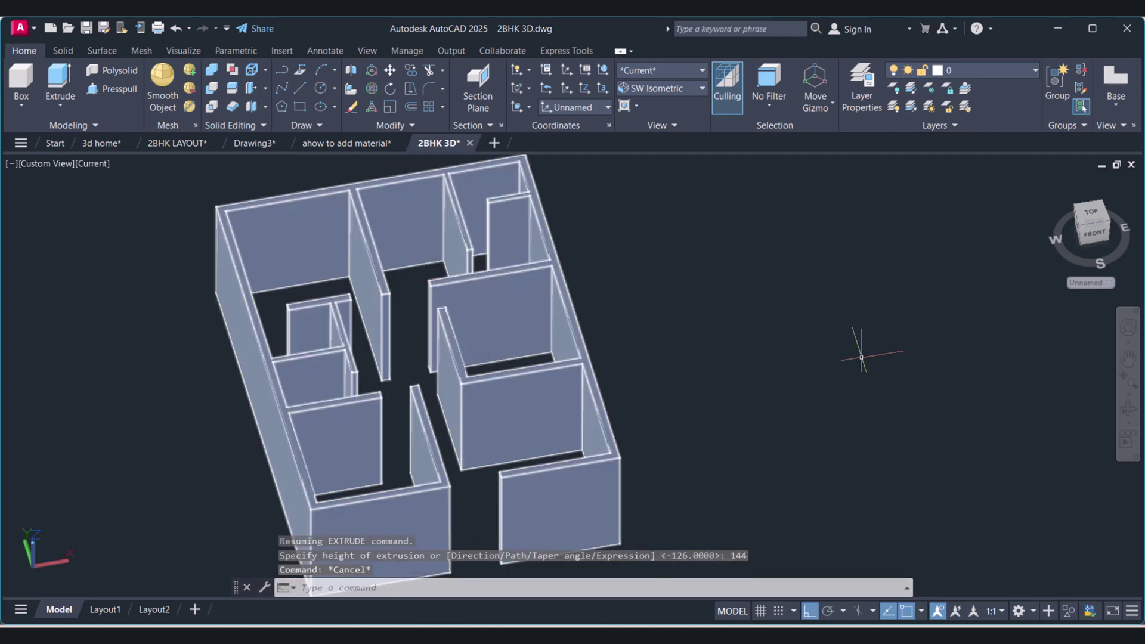
- Display the extruded walls from the top view in the 2D Wireframe visual style
key("F8")
left_click(1128, 409)
left_click_drag(513, 412, 537, 412)
key("Escape")
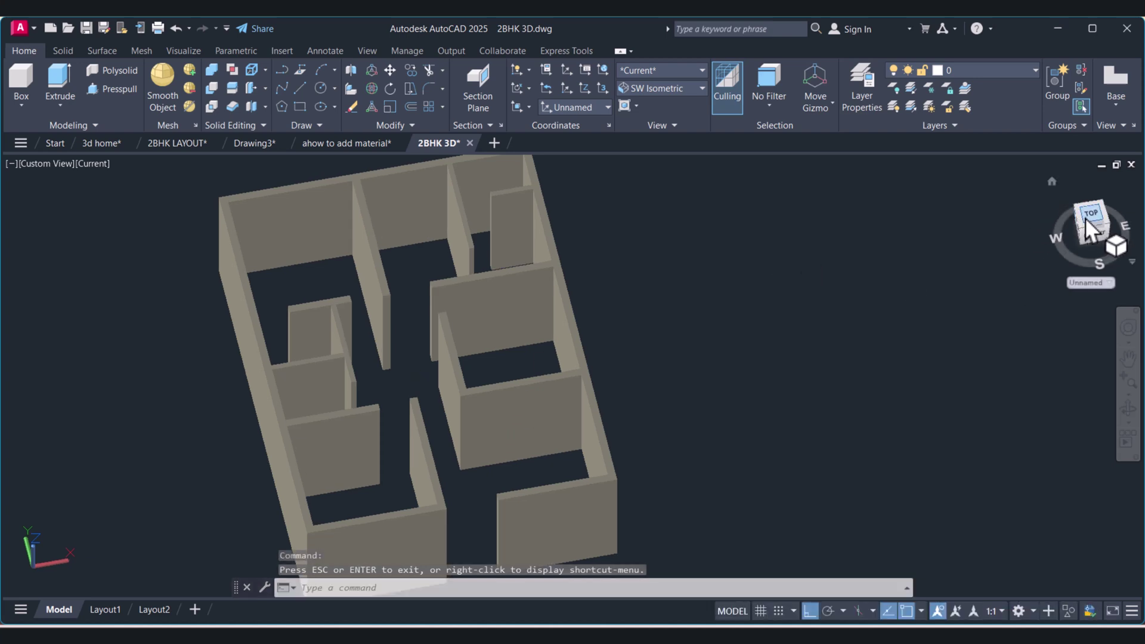
left_click(1090, 216)
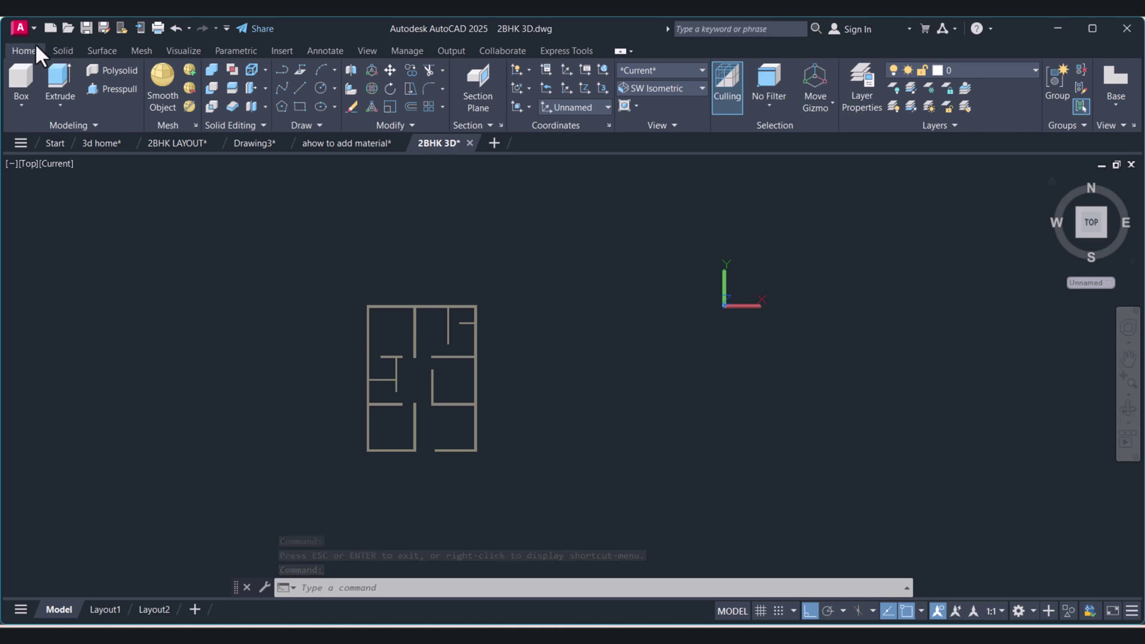
left_click(664, 72)
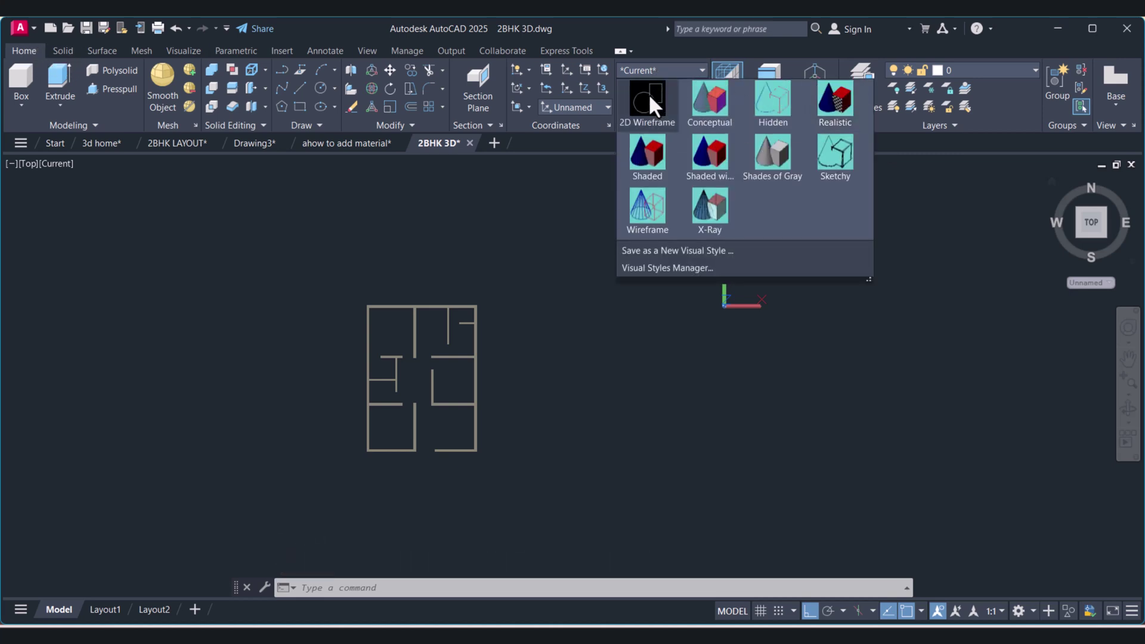
left_click(647, 94)
scroll(397, 341, "up", 4)
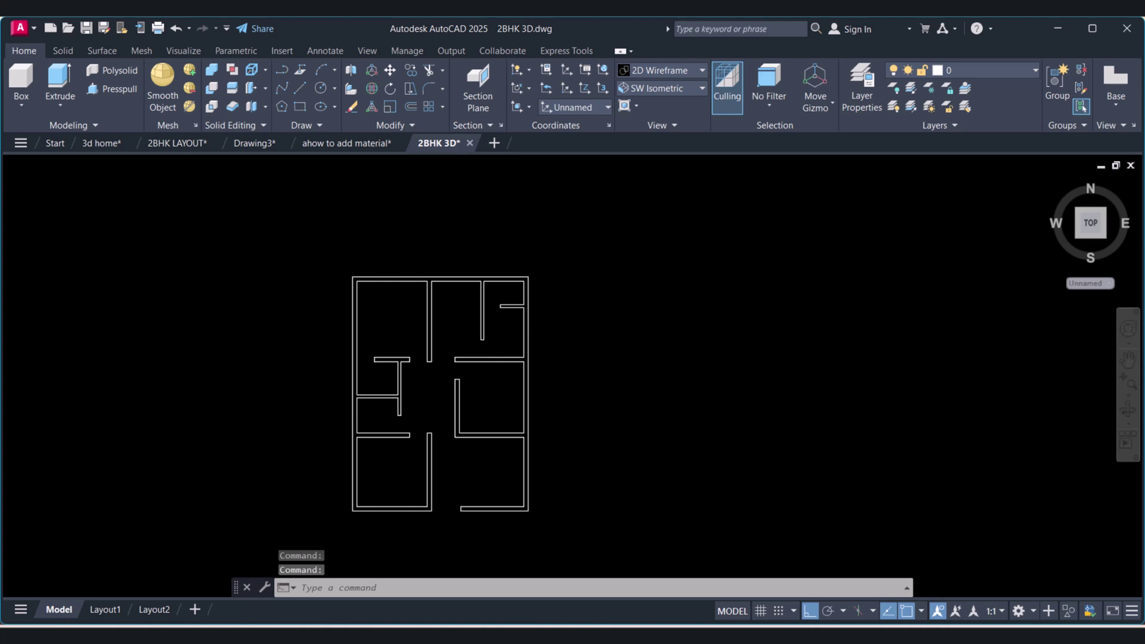
key("Escape")
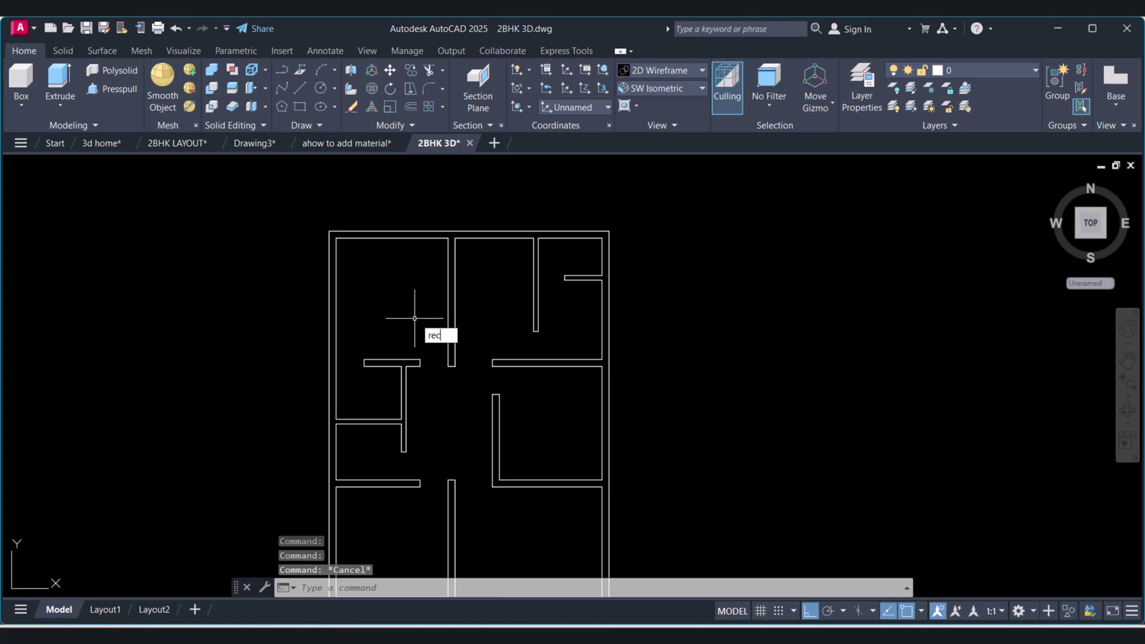
- Draw a rectangle along the plan's outer wall outline, from the upper-left outer corner to the lower-right outer corner
type("rec")
key("Return")
left_click(329, 231)
middle_click_drag(449, 364, 428, 228)
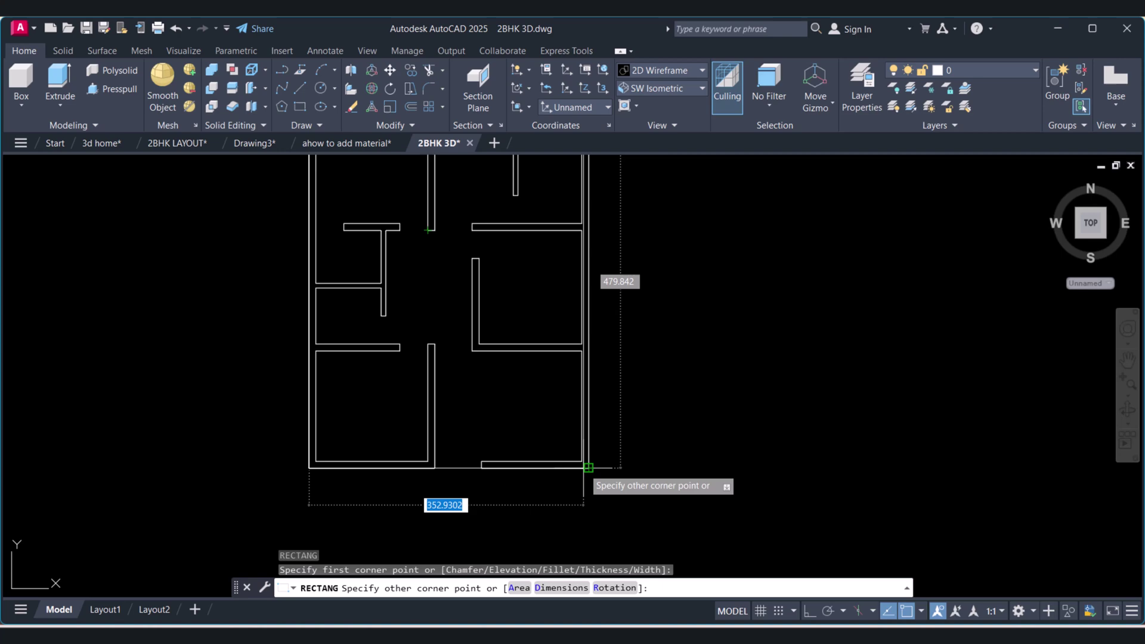
key("Escape")
key("Escape")
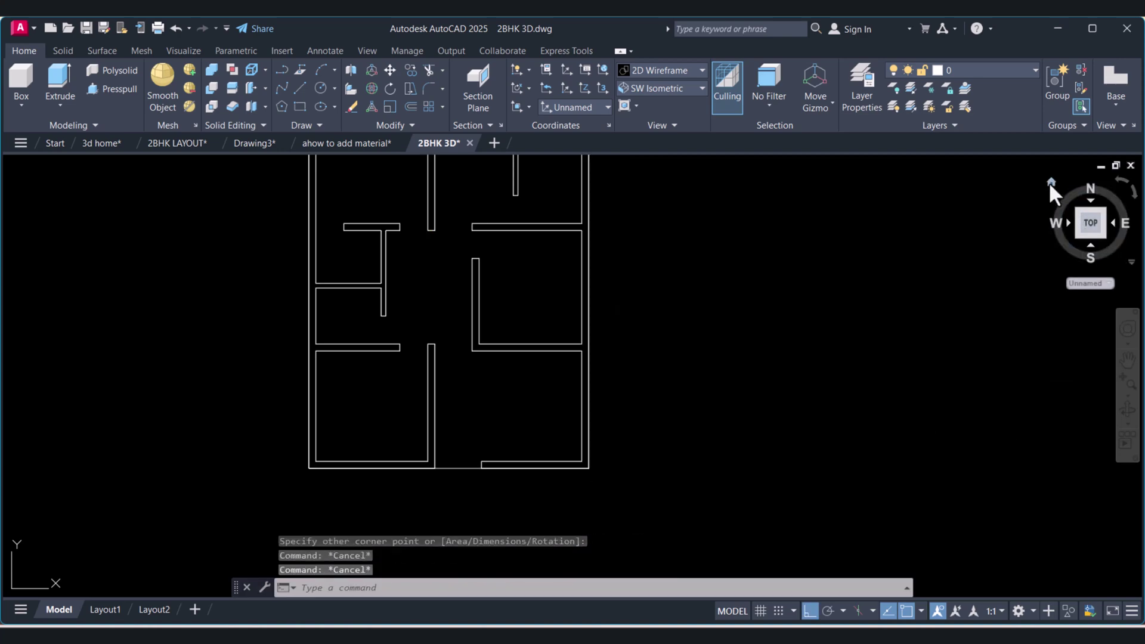
- In the home isometric view, move the rectangle straight down from the top corner of the walls to the matching base corner
left_click(1052, 183)
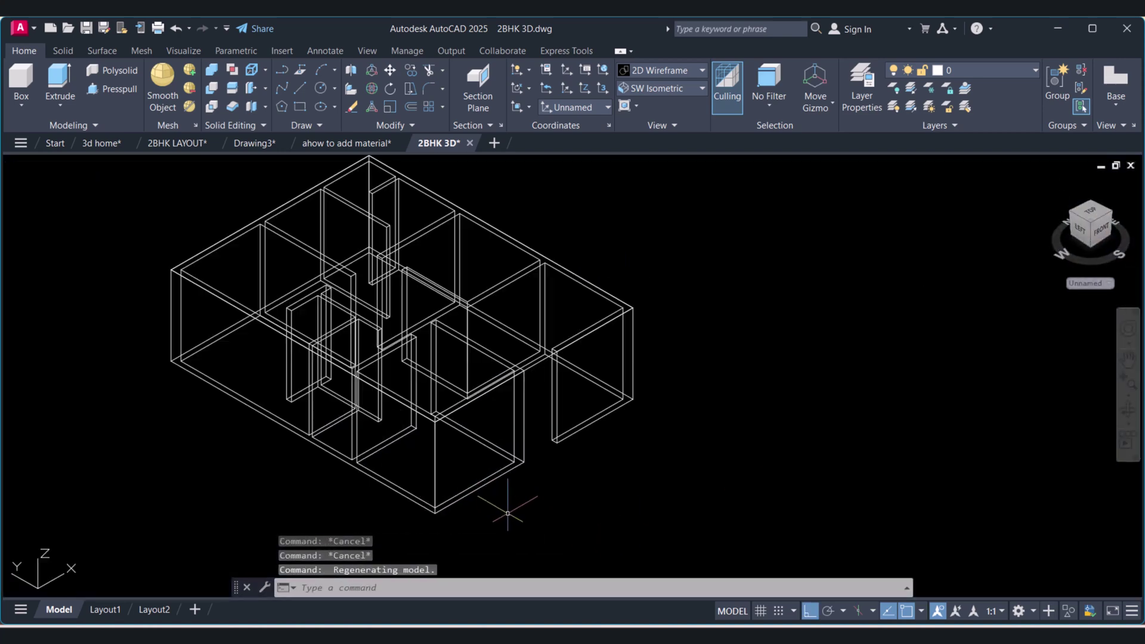
scroll(513, 495, "up", 2)
type("m")
key("Return")
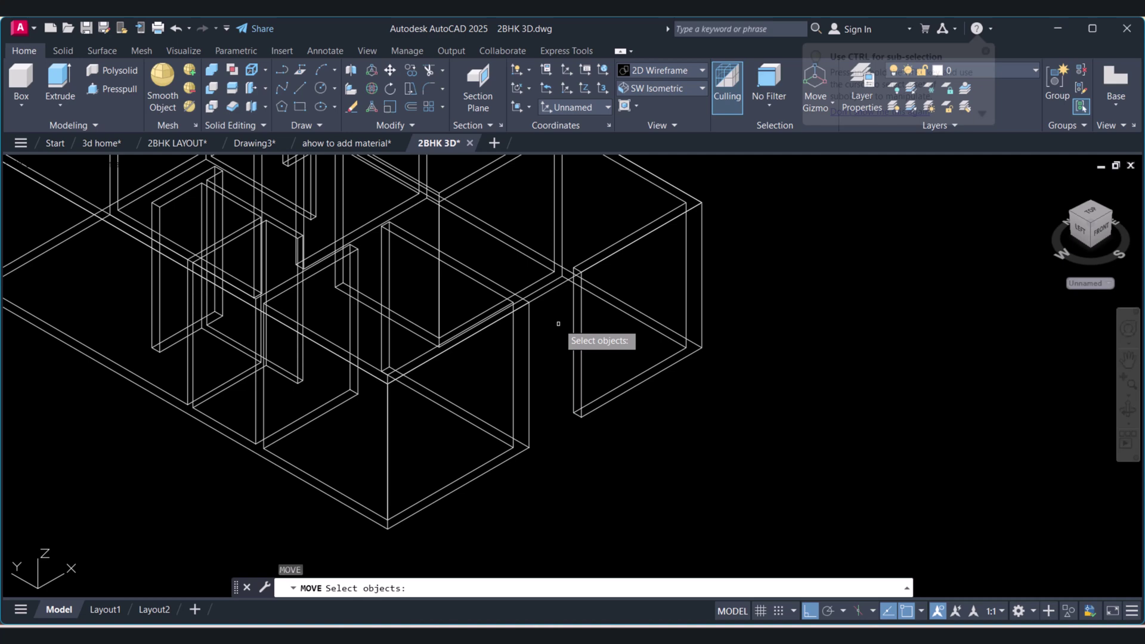
left_click(547, 288)
left_click(547, 315)
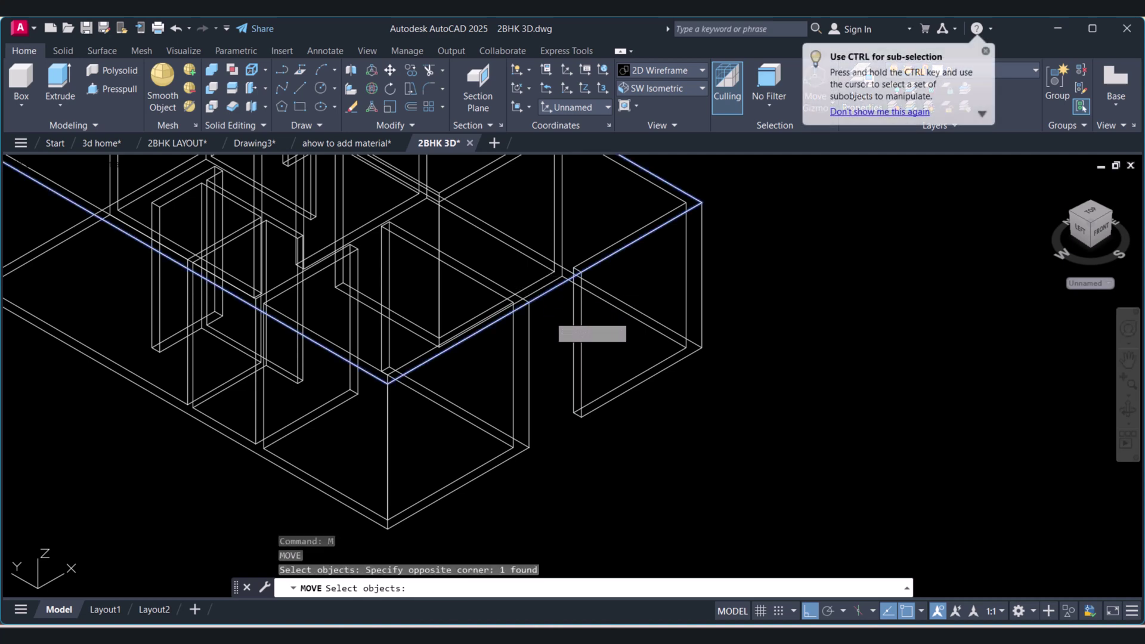
key("Return")
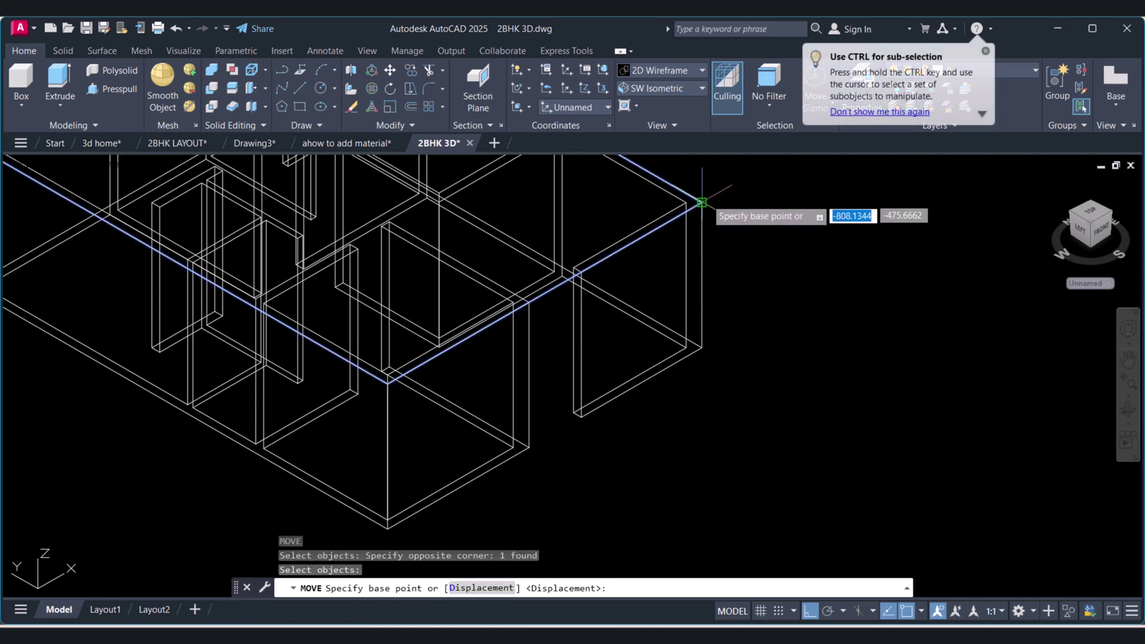
left_click(705, 204)
left_click(703, 351)
key("Escape")
key("Escape")
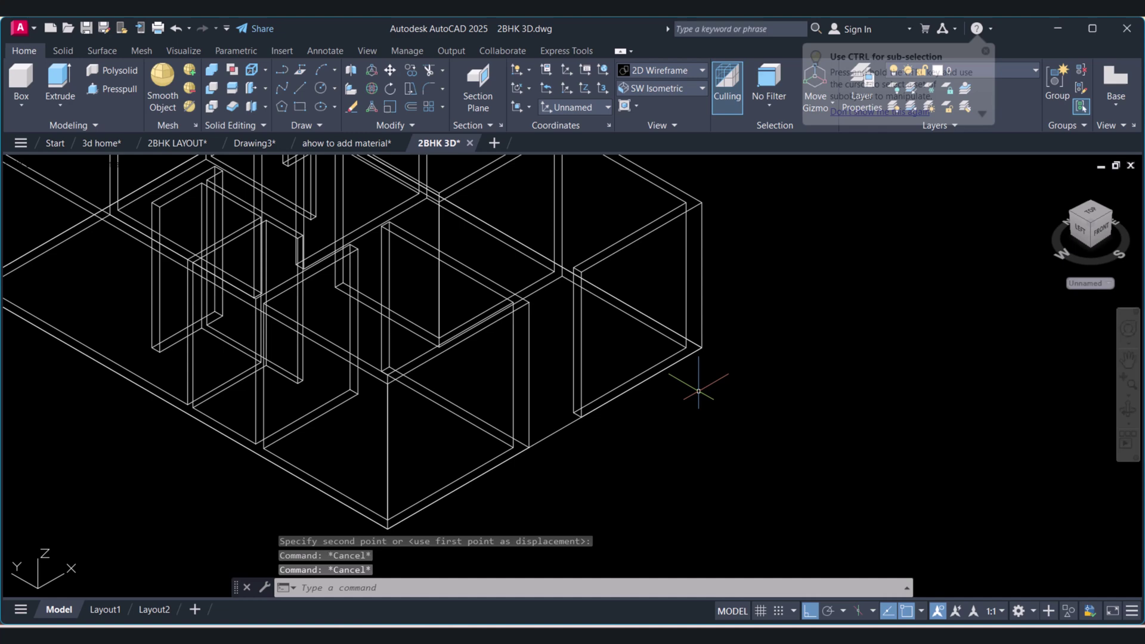
- Extrude the rectangle at the base of the walls downward by 6 as a floor slab
type("ext")
key("Return")
left_click(546, 438)
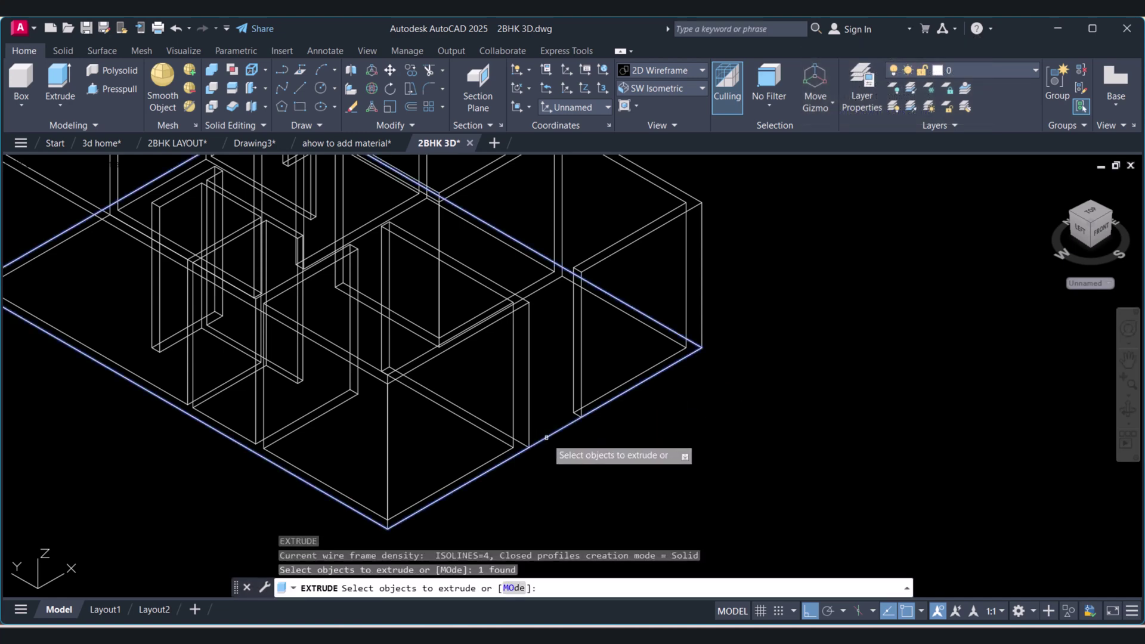
right_click(547, 439)
left_click(570, 448)
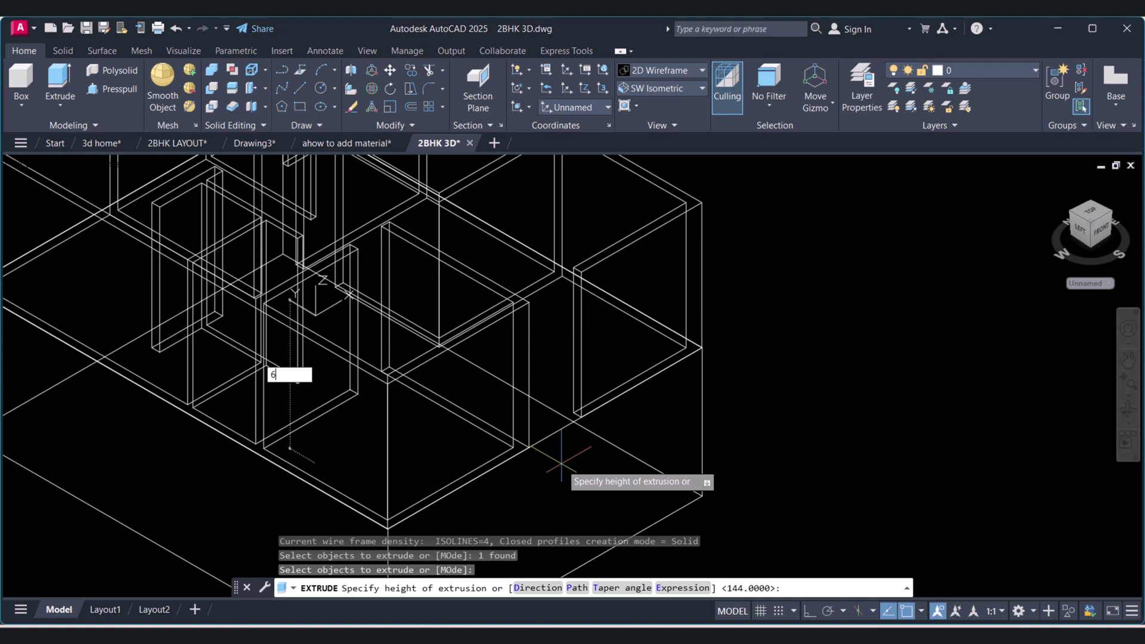
key("Return")
key("Escape")
key("Escape")
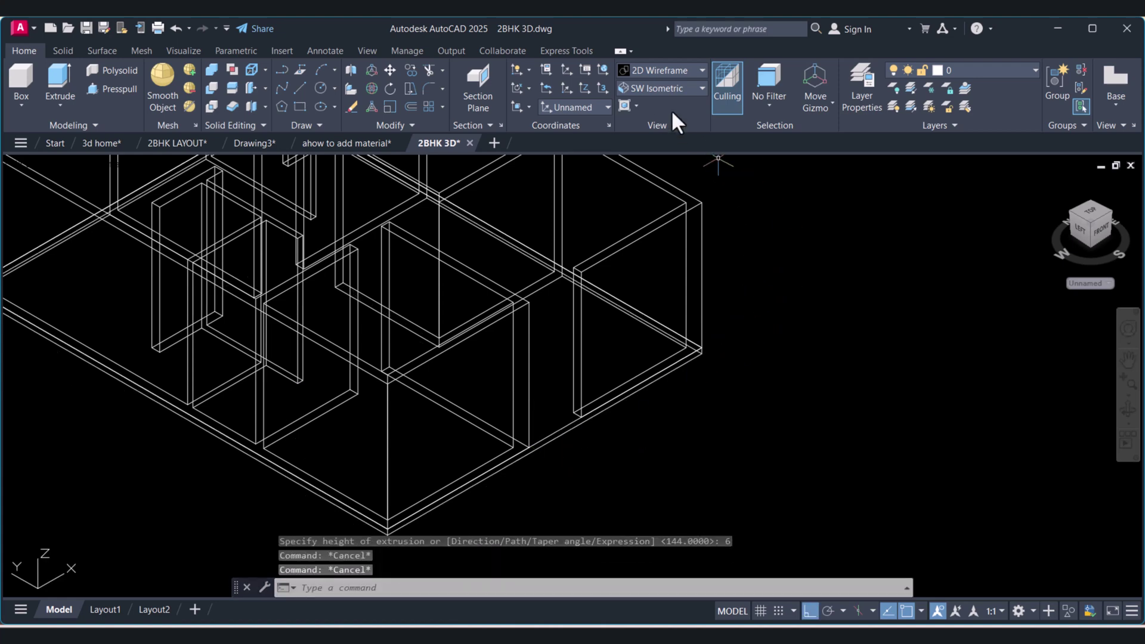
- Show the model in the Conceptual visual style and inspect the walls and floor slab in 3D
left_click(638, 70)
left_click(712, 97)
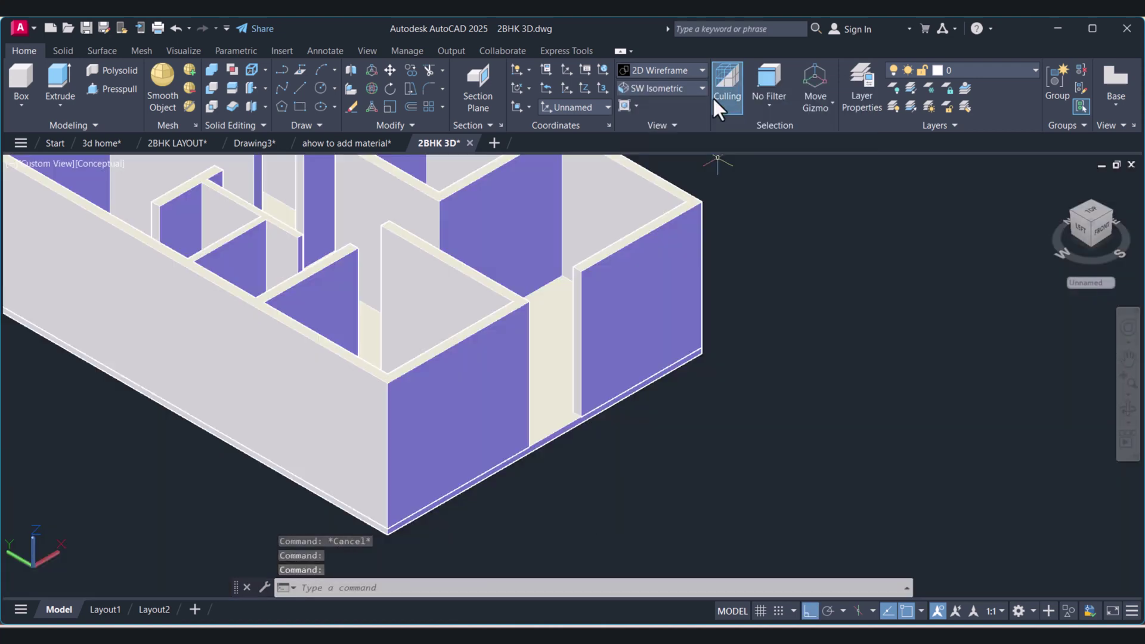
left_click(1128, 408)
left_click_drag(704, 382, 619, 376)
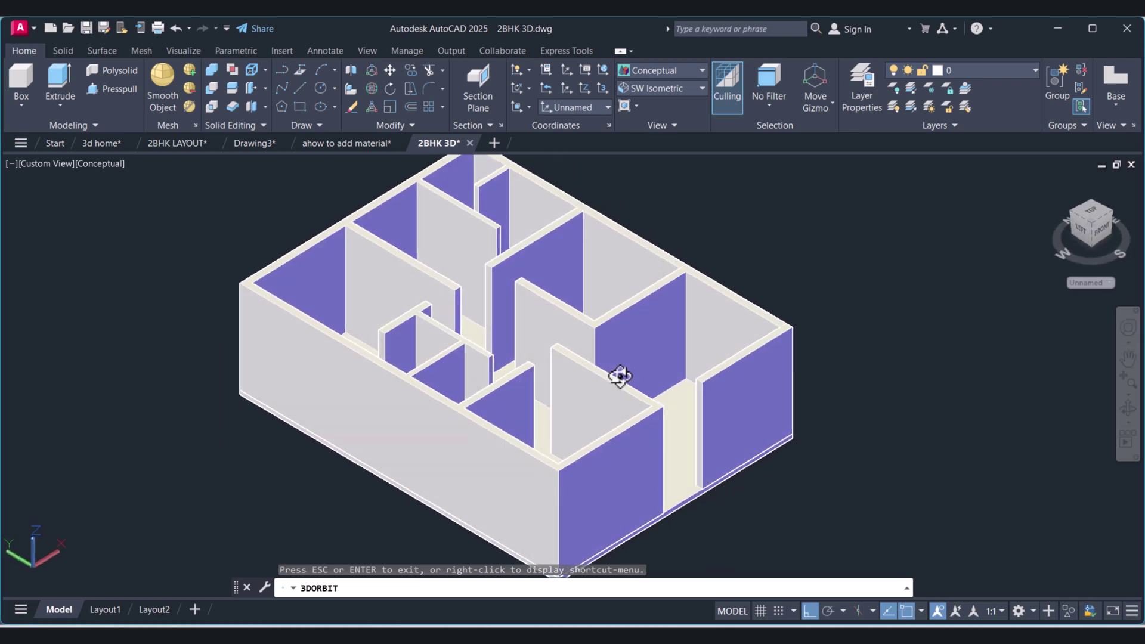
key("Escape")
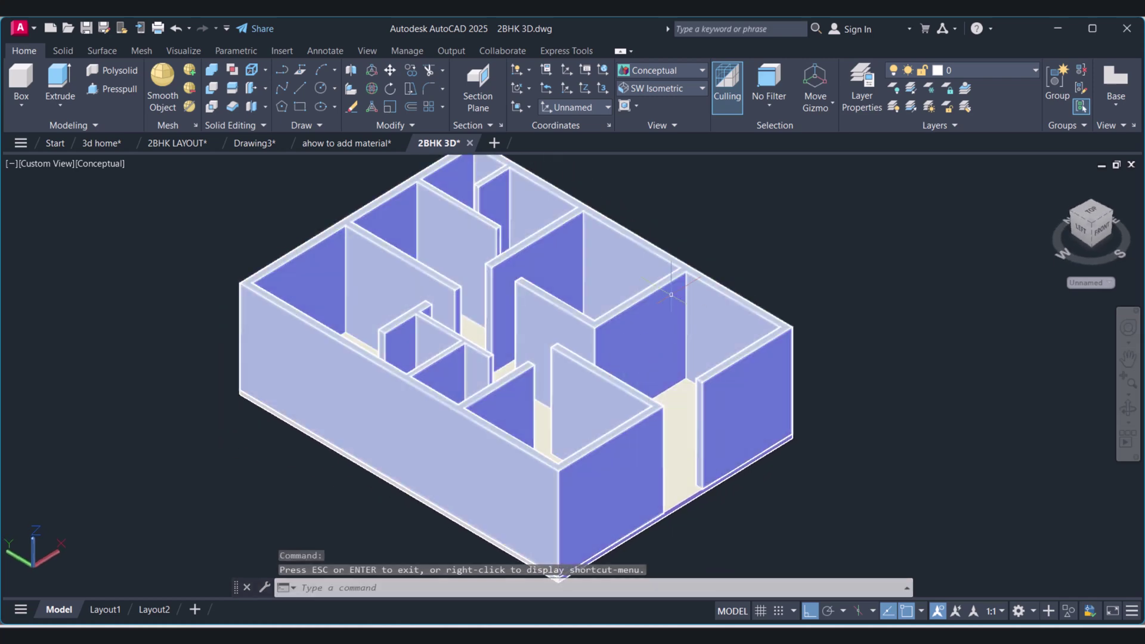
- Switch to the Realistic visual style and set the floor slab's material to Marble - Dark Orange Squares
left_click(642, 70)
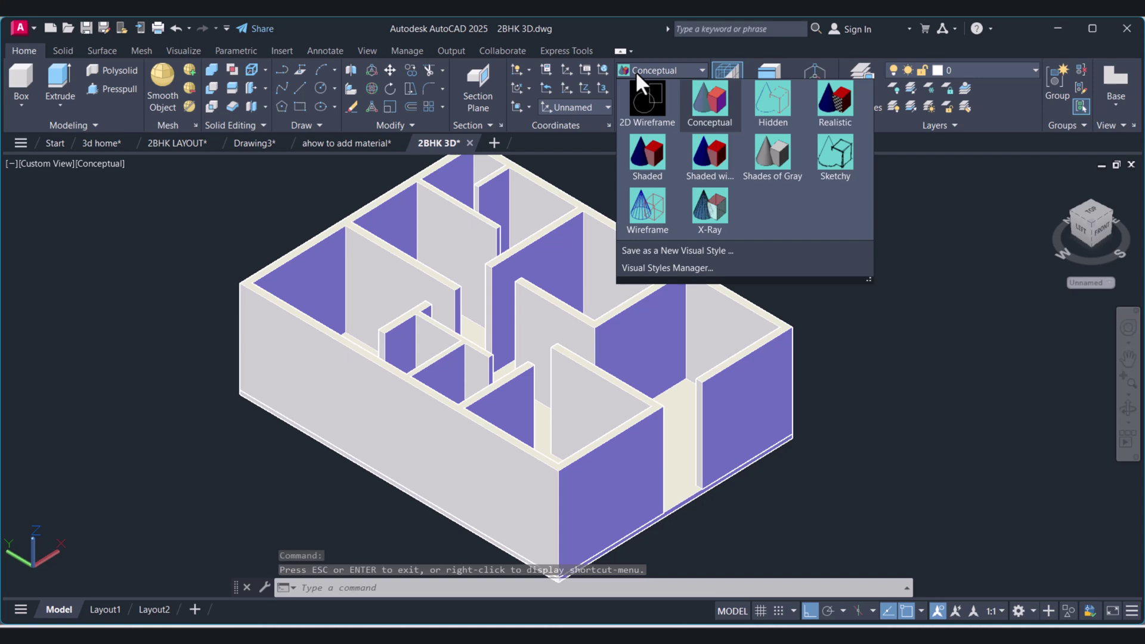
left_click(820, 102)
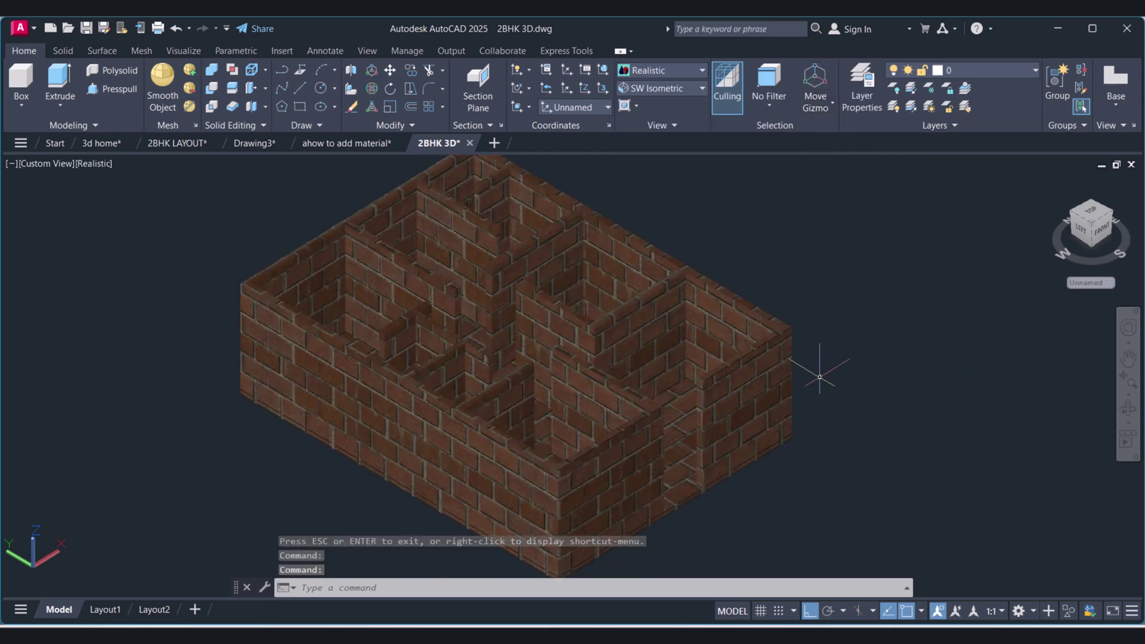
scroll(631, 417, "up", 2)
left_click(711, 437)
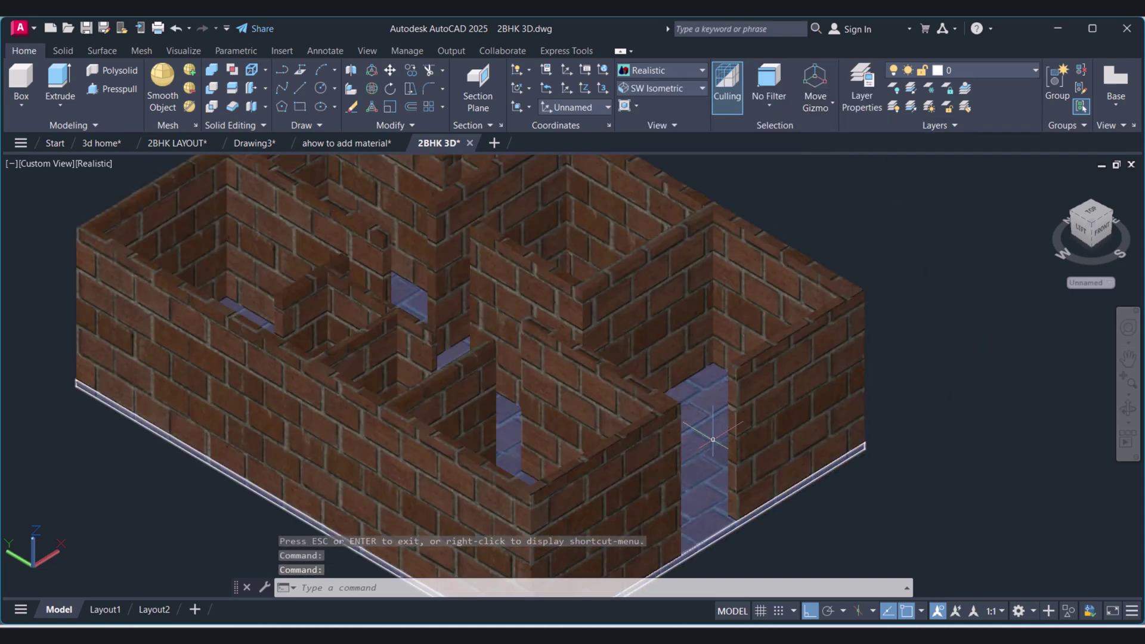
type("ch")
key("Return")
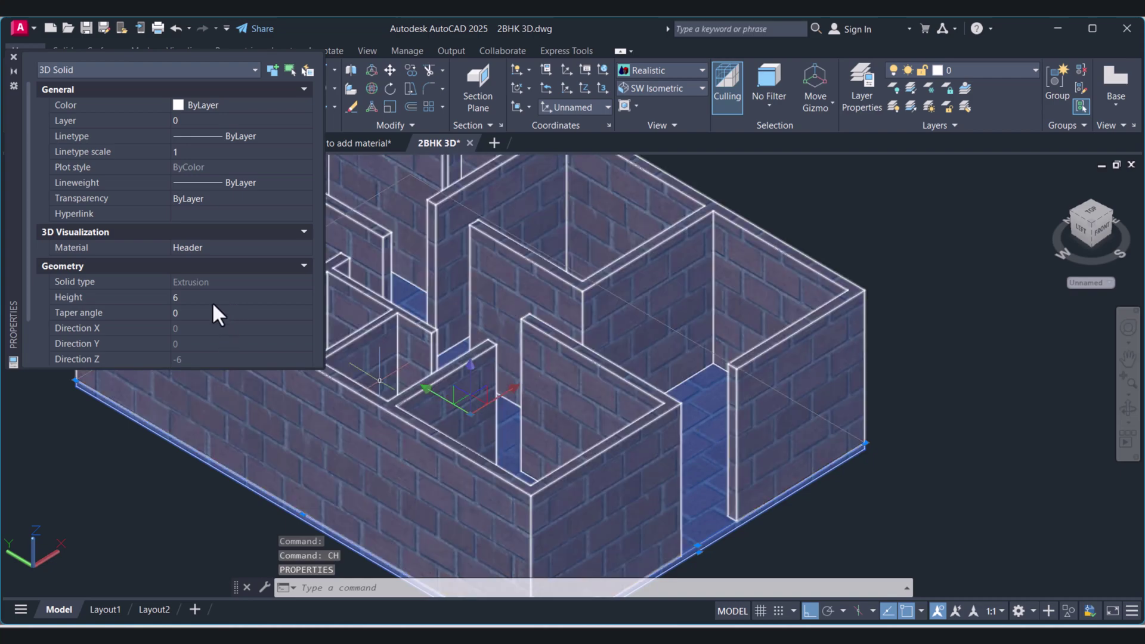
left_click(210, 249)
left_click(210, 248)
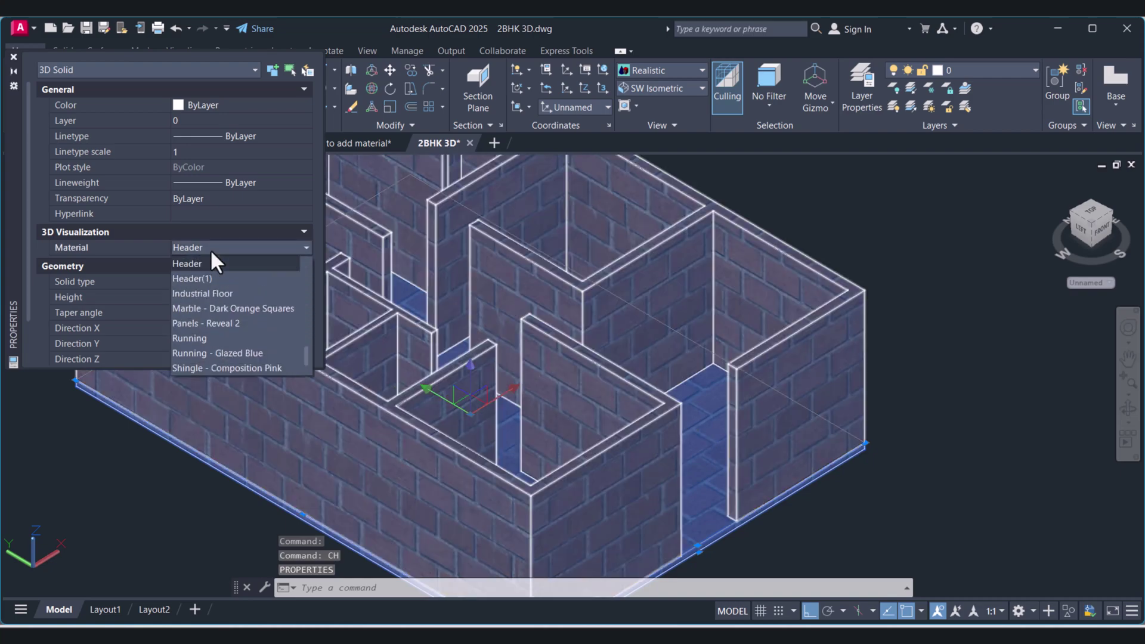
left_click(221, 306)
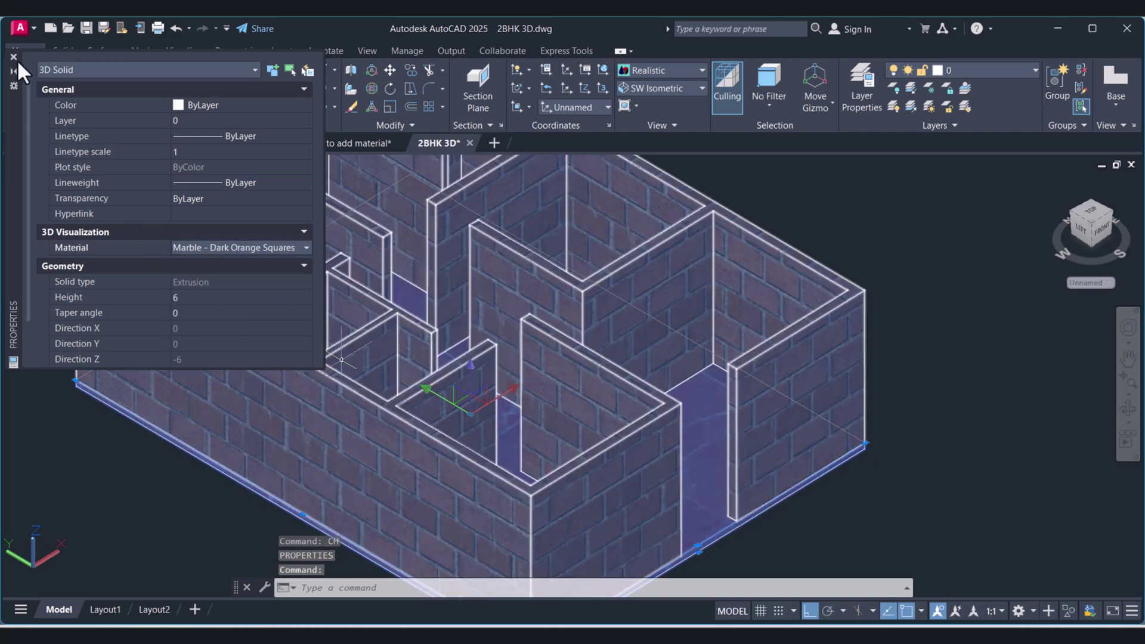
left_click(14, 58)
key("Escape")
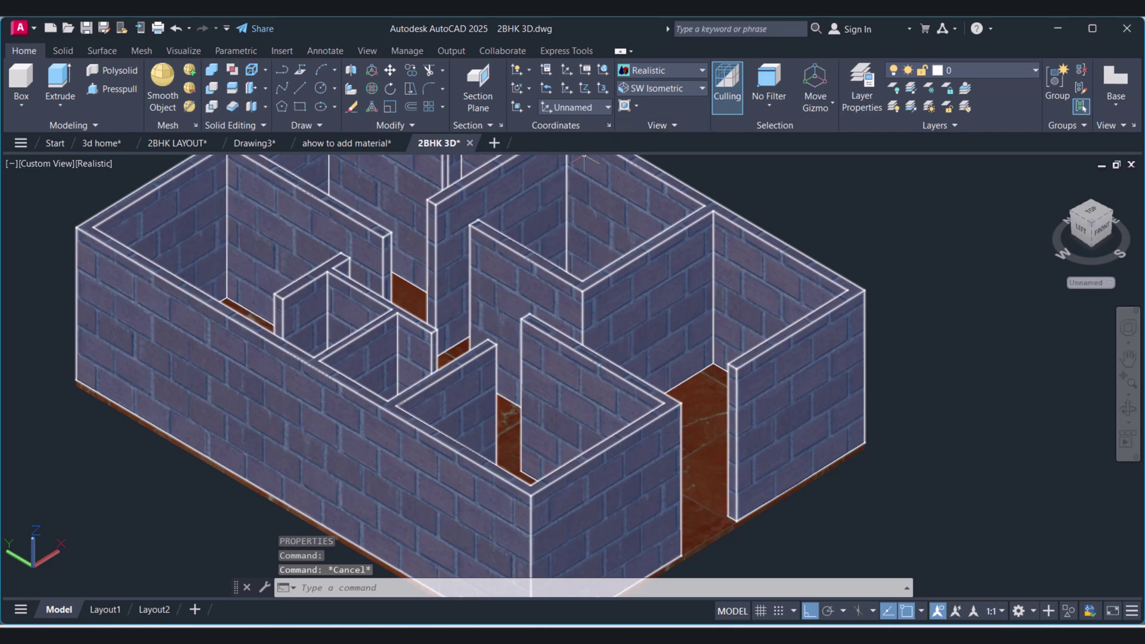
- Browse the available materials for the walls and set their material to Cobble Stone - Faded Glazed Multi-color
left_click(569, 348)
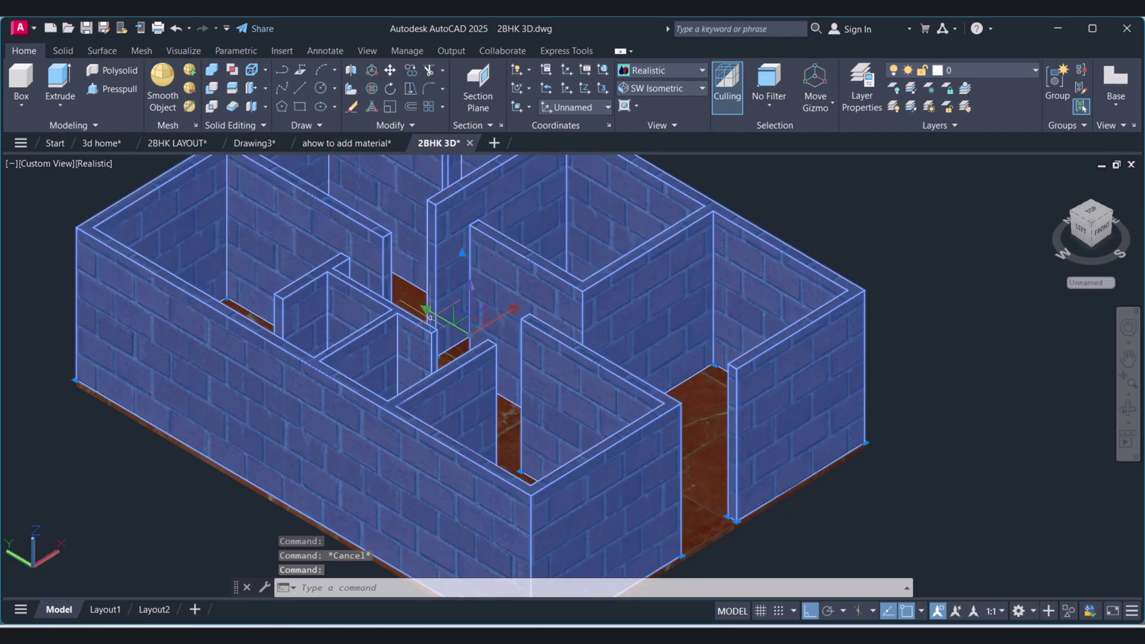
type("ch")
key("Return")
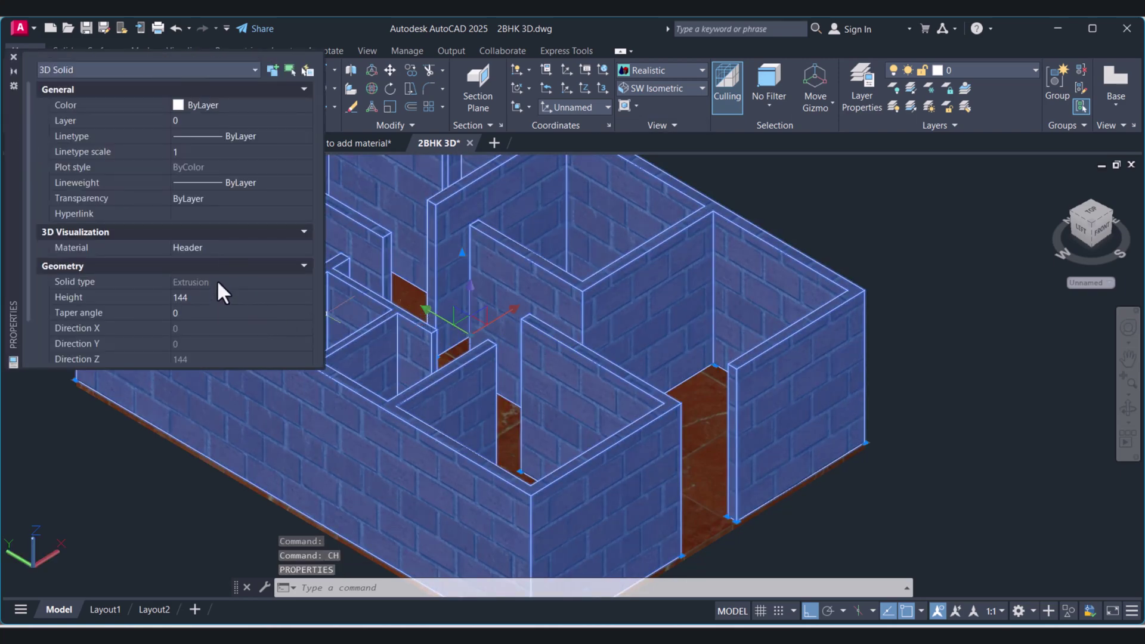
left_click(235, 248)
left_click(235, 248)
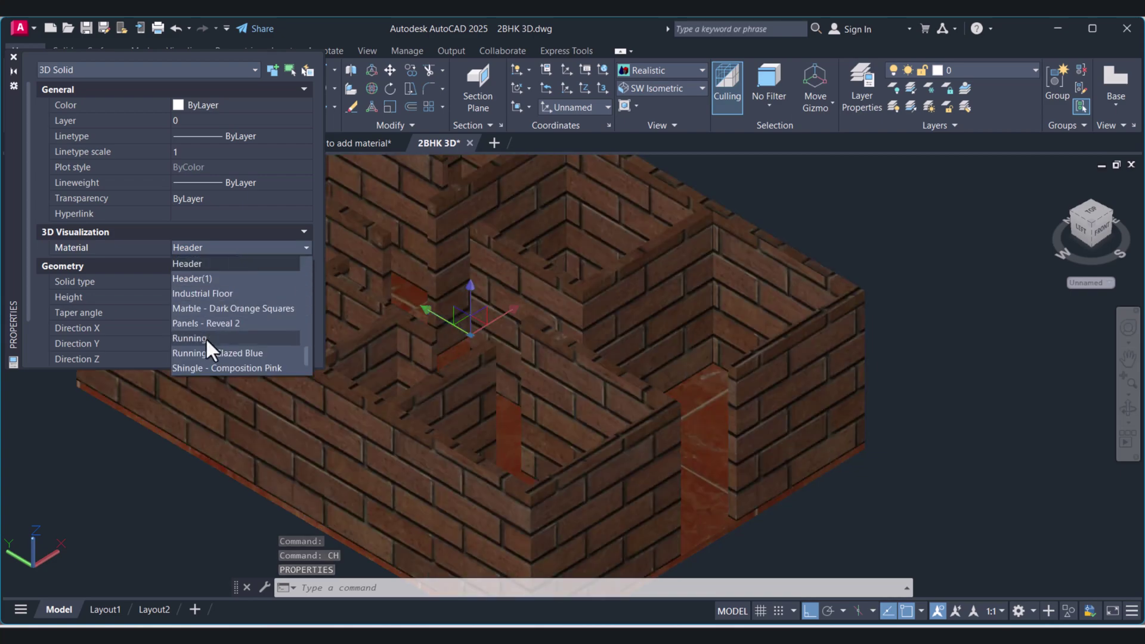
scroll(209, 357, "down", 2)
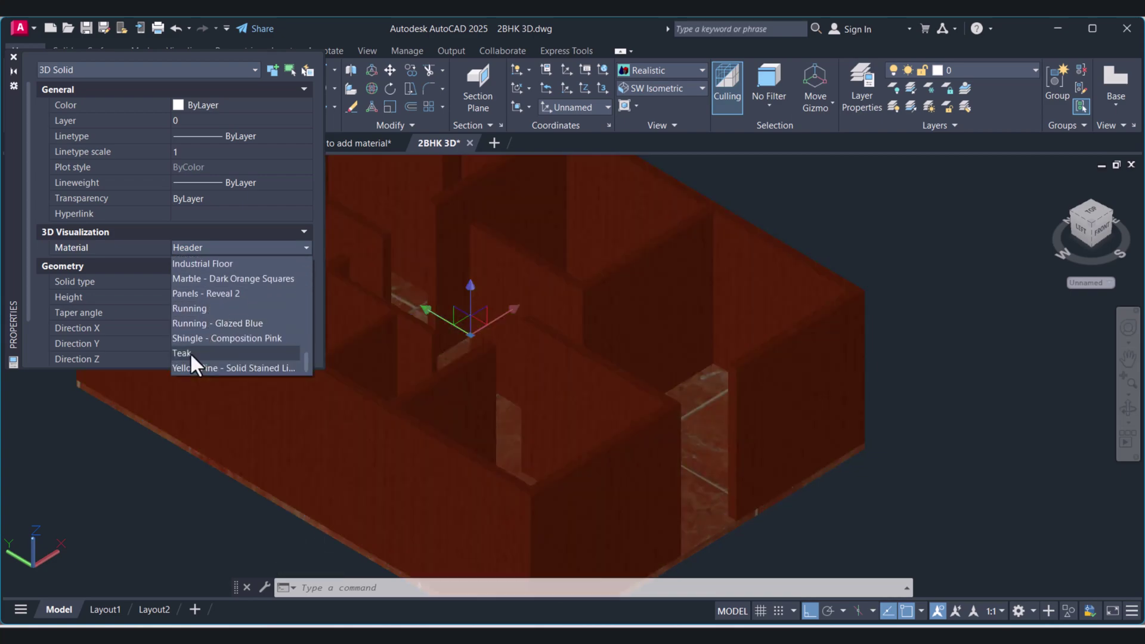
scroll(211, 292, "up", 3)
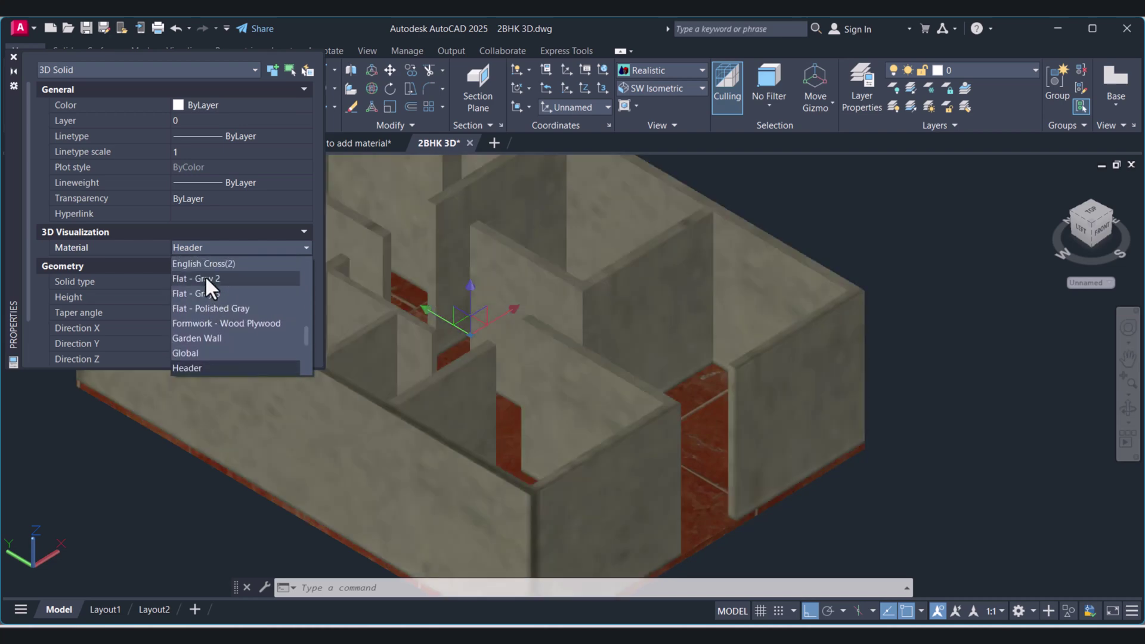
scroll(206, 273, "up", 2)
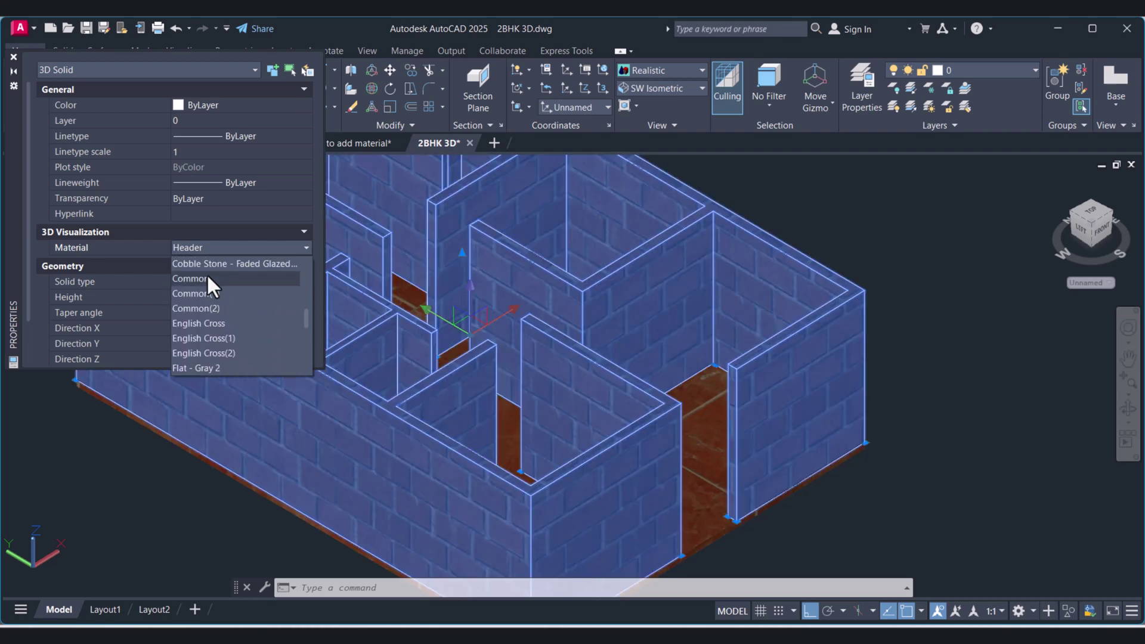
scroll(207, 280, "up", 2)
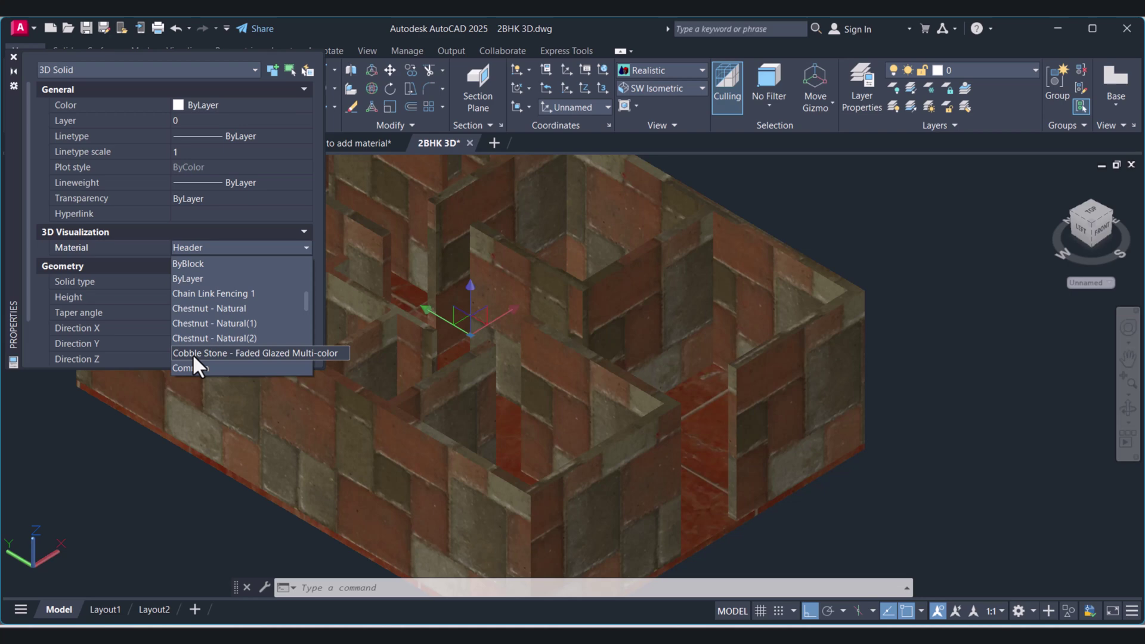
left_click(200, 353)
key("Escape")
- Inspect the whole model with its new wall material in 3D, and close the object properties
scroll(1018, 420, "down", 3)
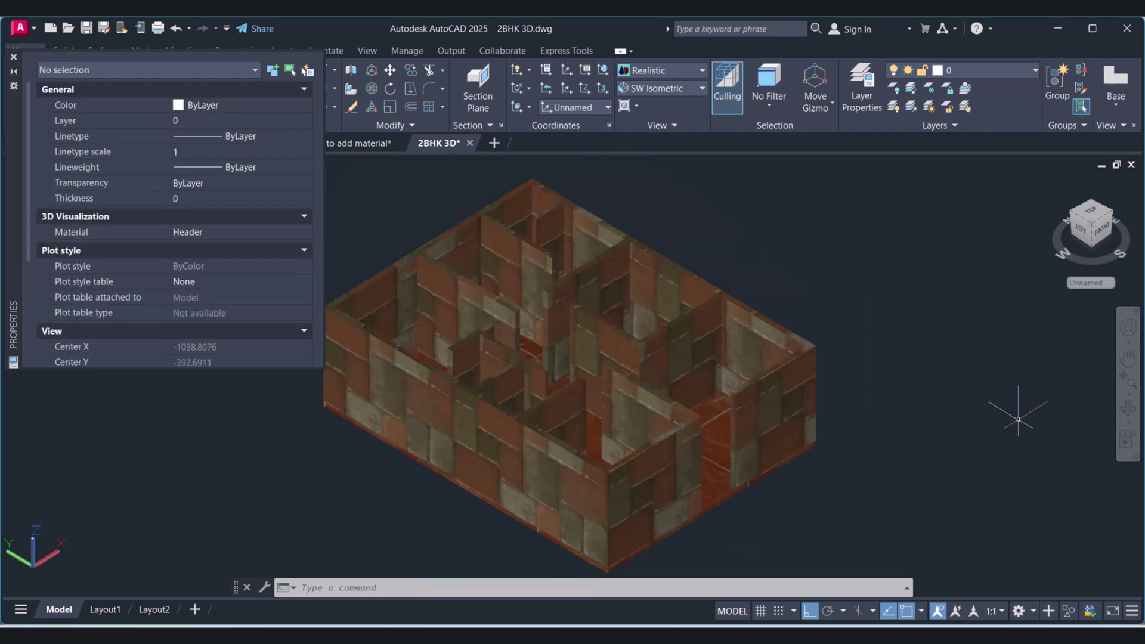
left_click(1128, 408)
left_click_drag(810, 437, 762, 435)
left_click_drag(606, 343, 431, 284)
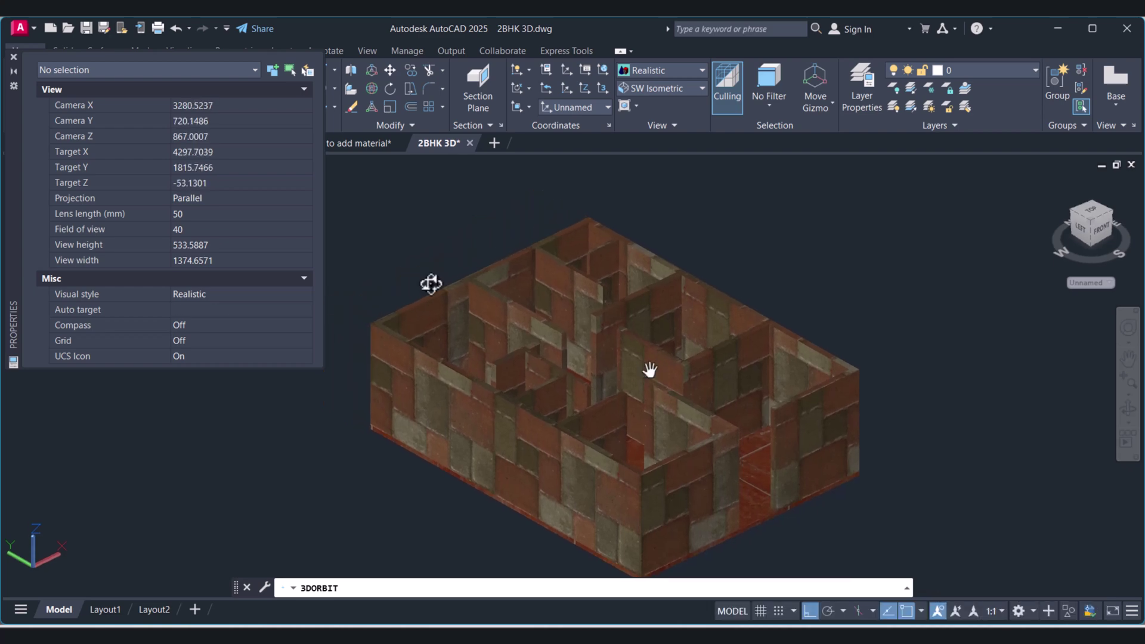
key("Escape")
left_click(14, 57)
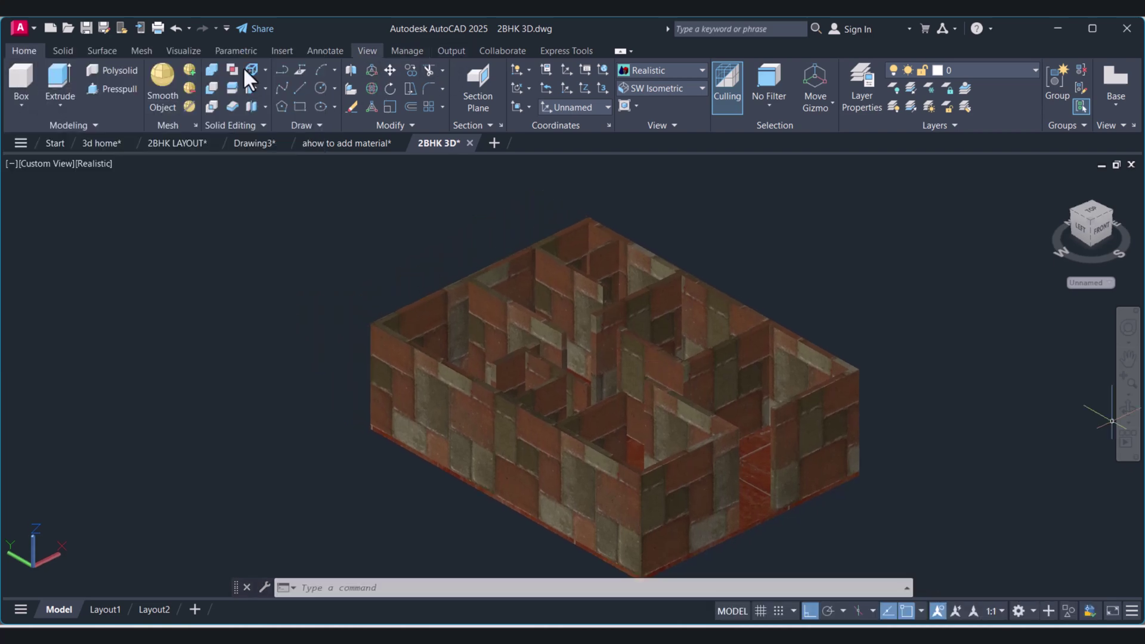
- Open the Materials Browser, list the whole Autodesk Library, and view the front corner of the walls up close
left_click(179, 52)
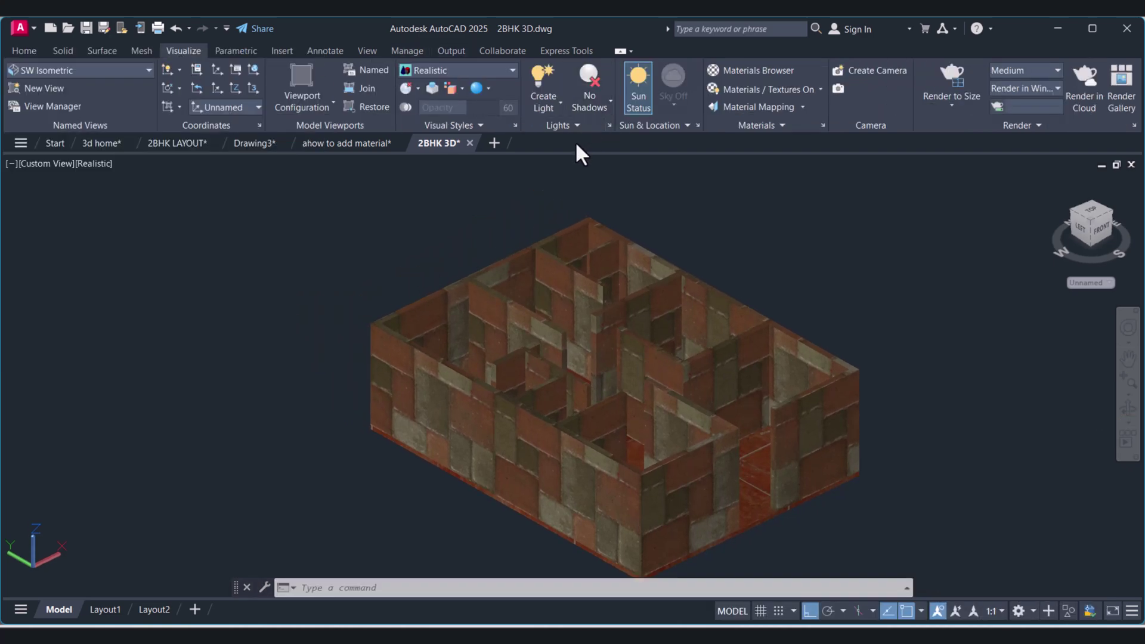
left_click(734, 70)
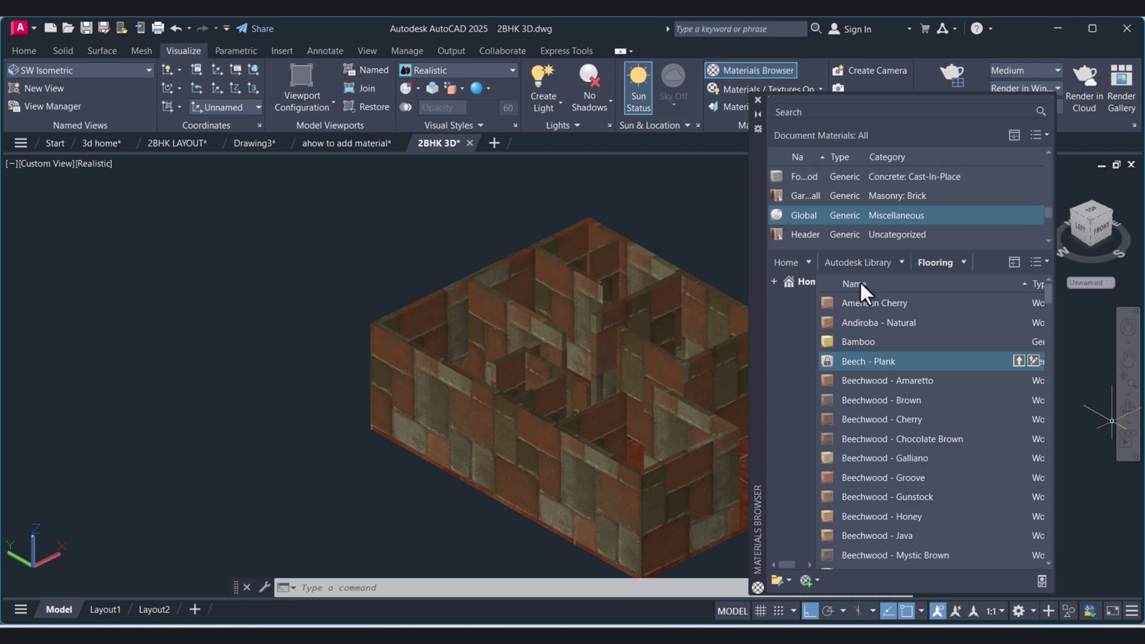
left_click(900, 257)
left_click(880, 260)
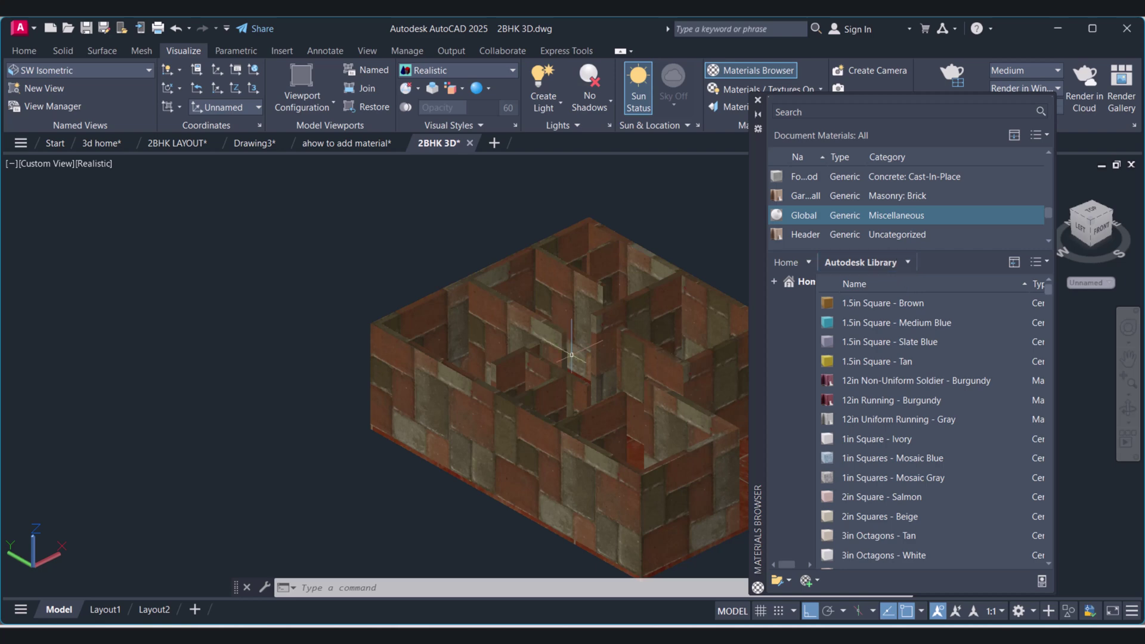
scroll(552, 346, "down", 2)
scroll(543, 340, "up", 5)
middle_click_drag(686, 464, 372, 298)
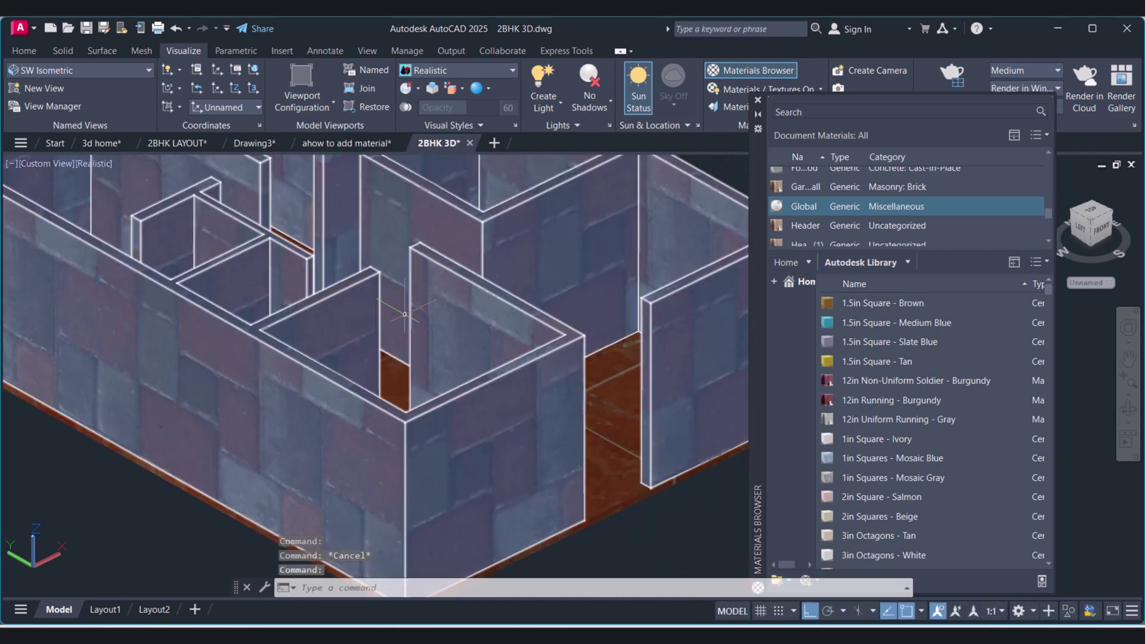
key("Escape")
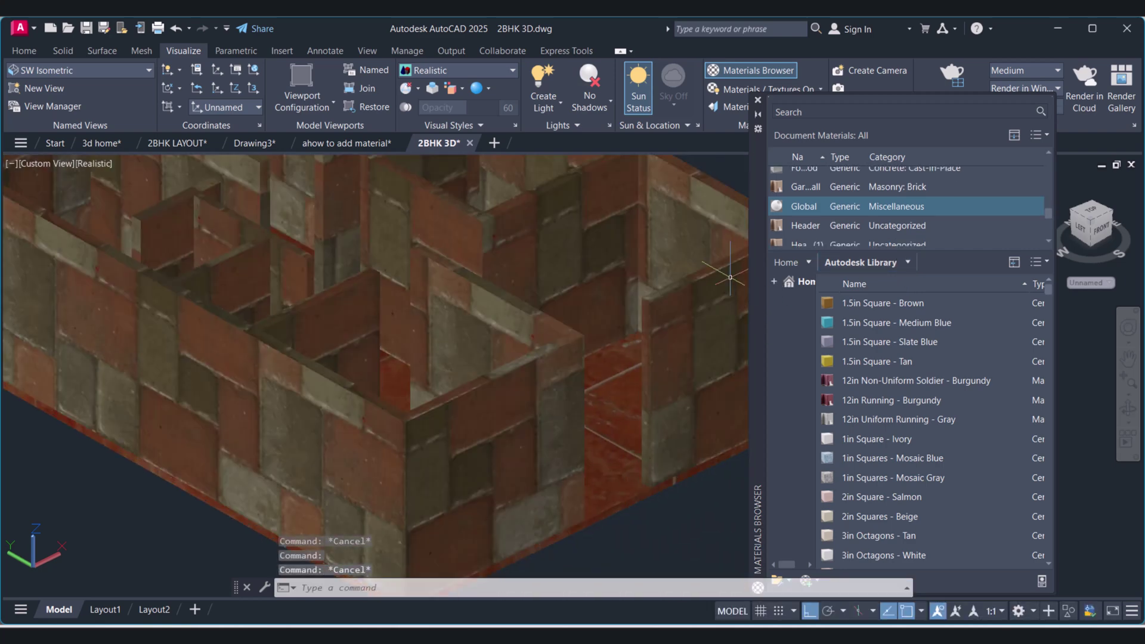